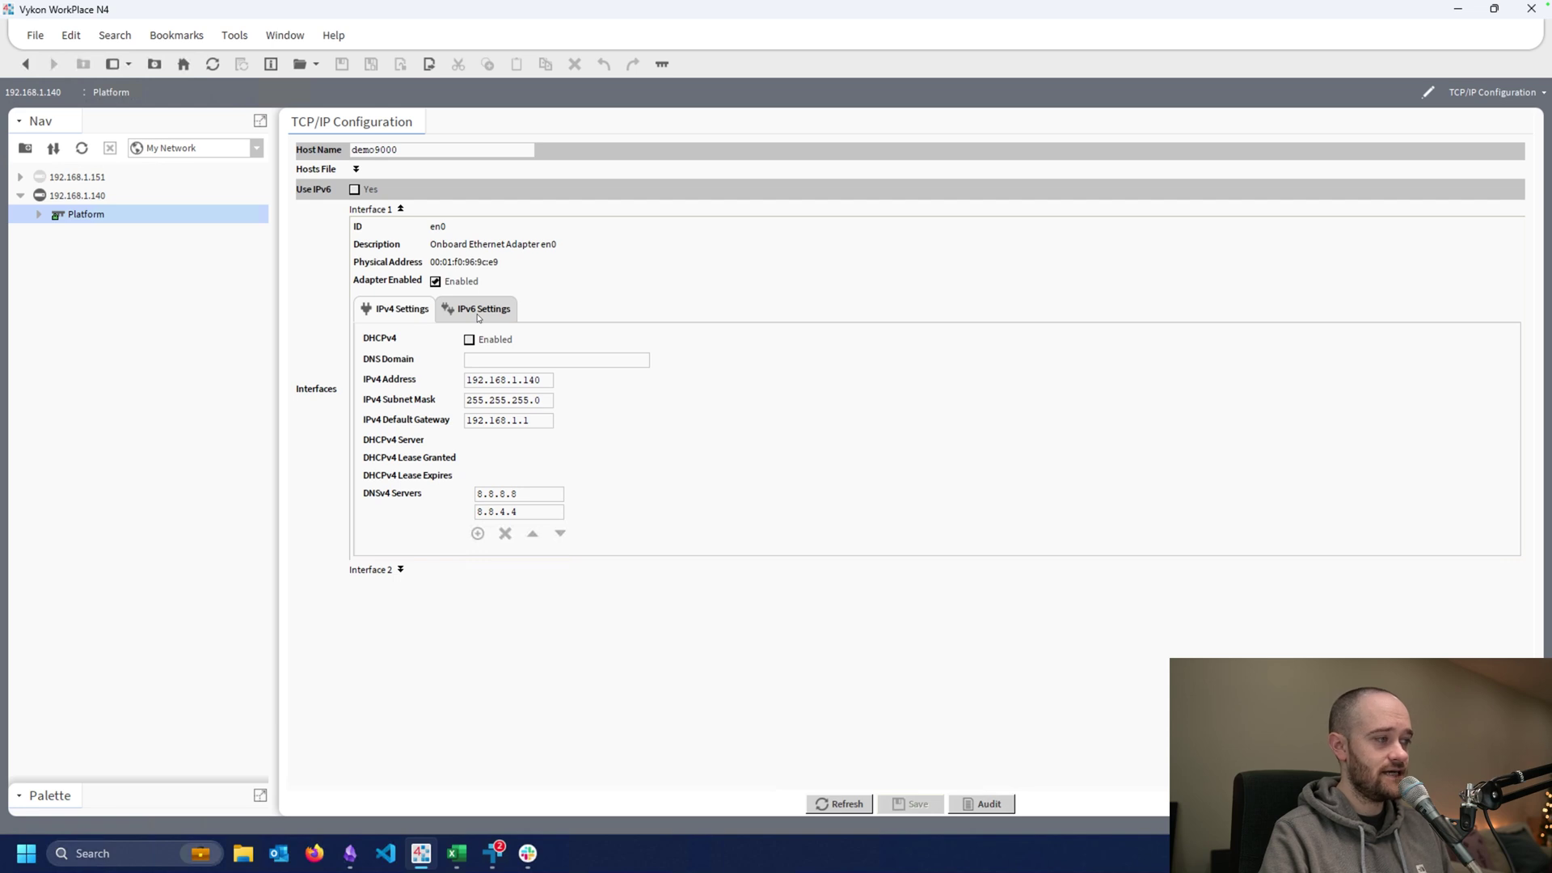
- Expand Interface 2 in the TCP/IP configuration, look over its DHCPDv4 settings, and enable its adapter
click(401, 570)
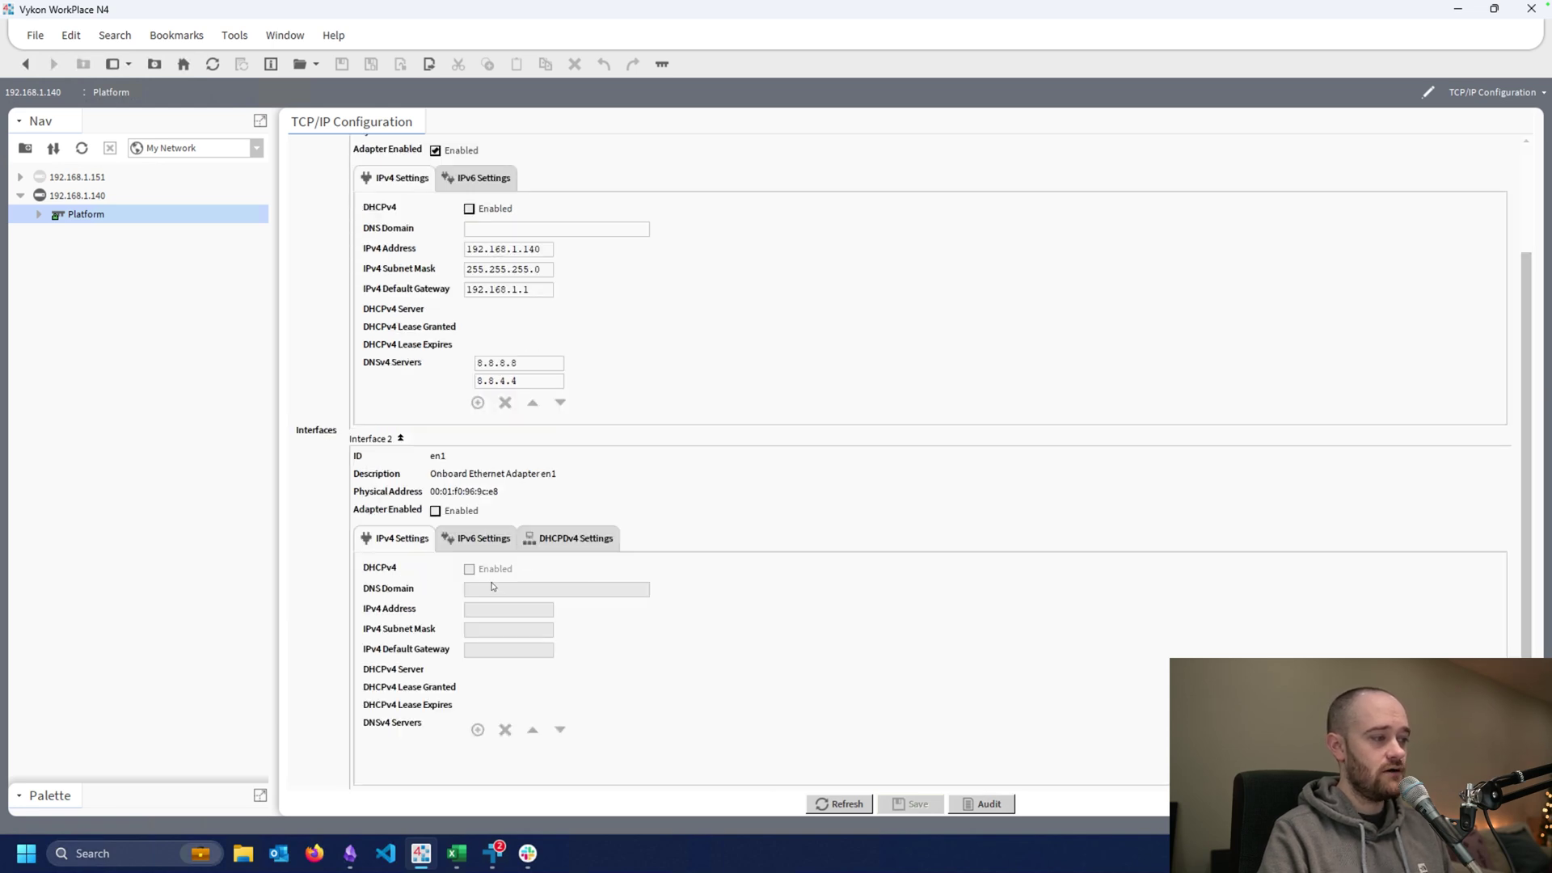
click(564, 547)
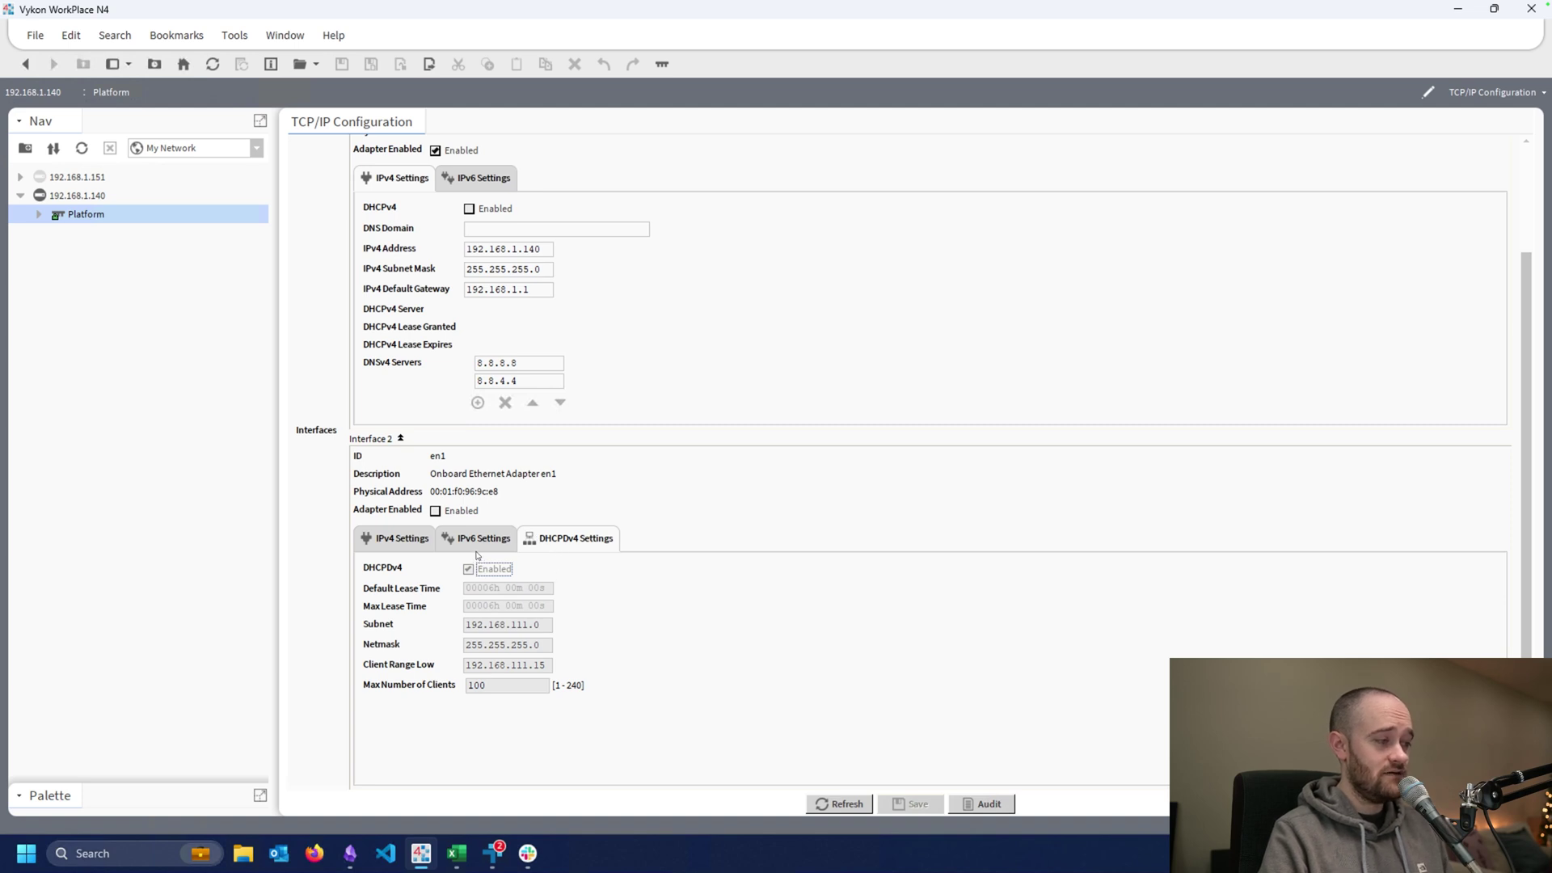
click(408, 540)
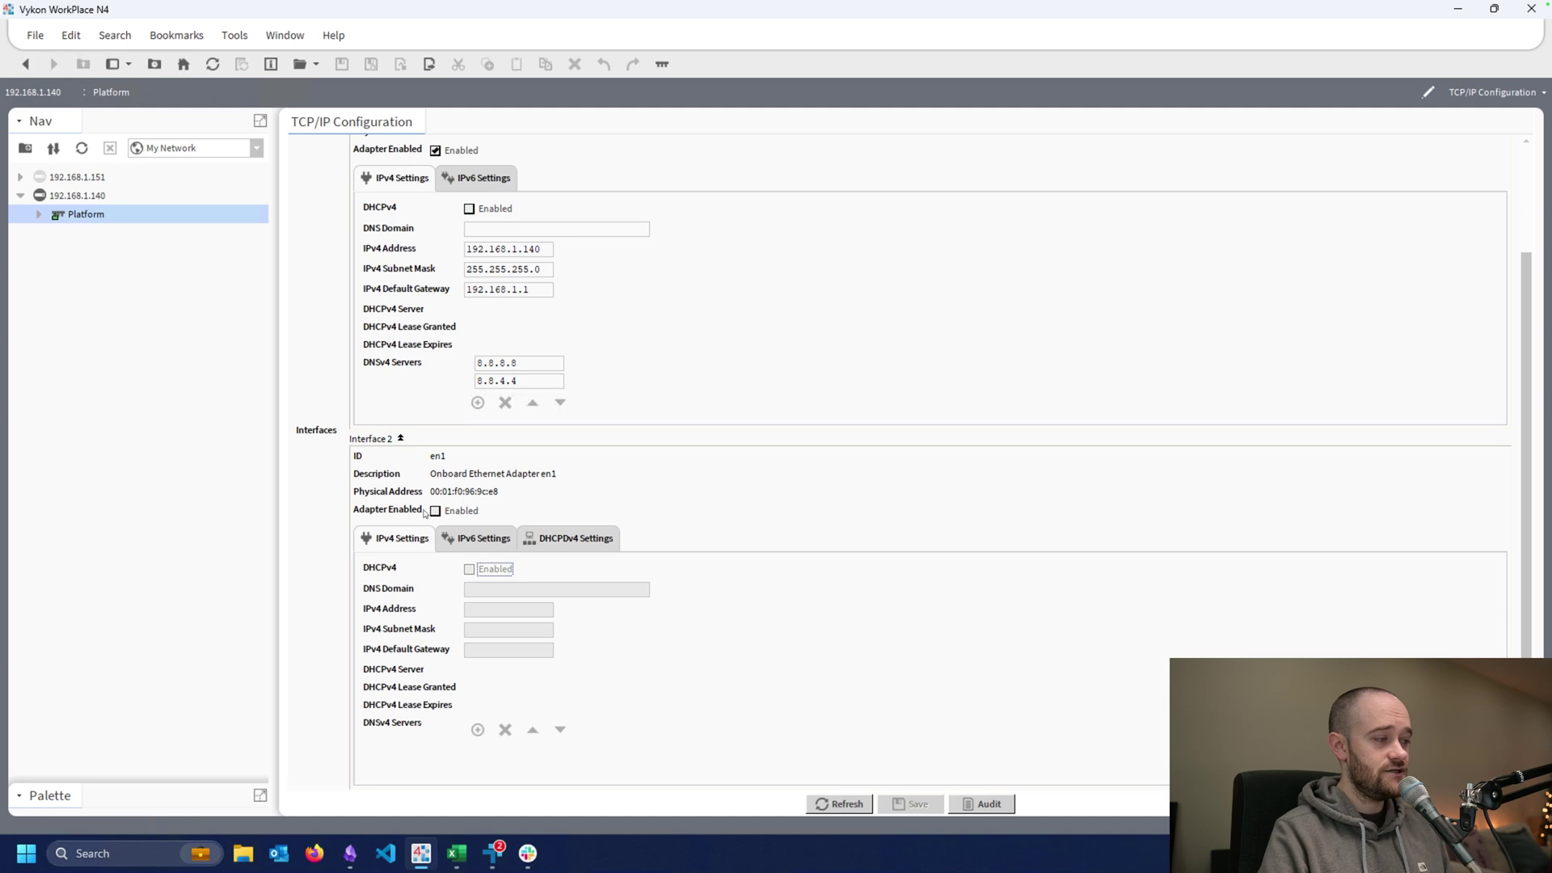
click(434, 512)
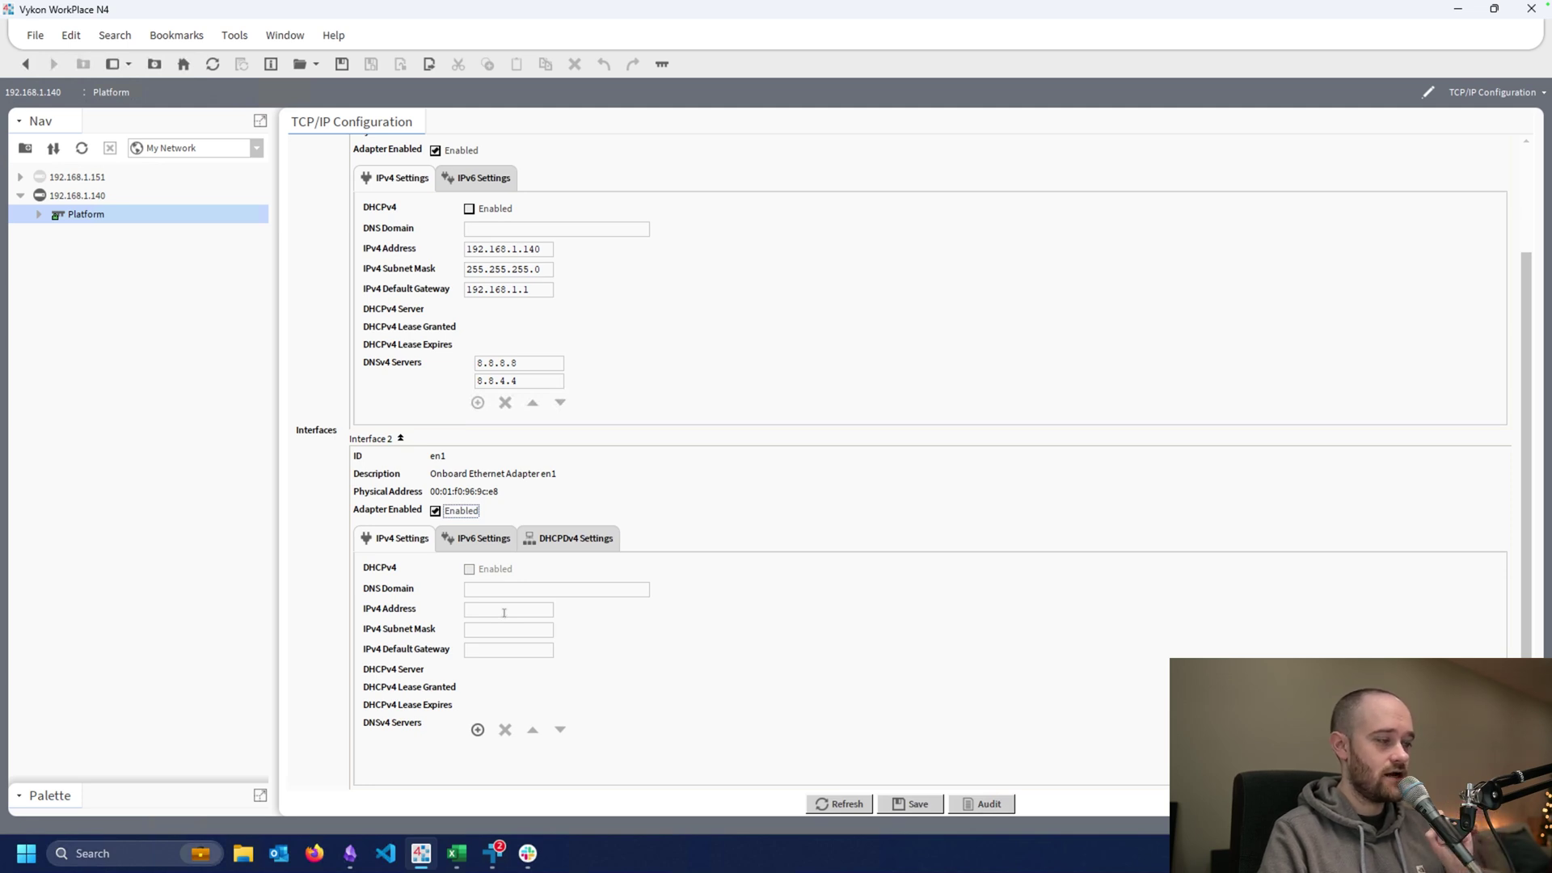
- Set the IPv4 address of Interface 2 to 192.168.111.1
click(504, 612)
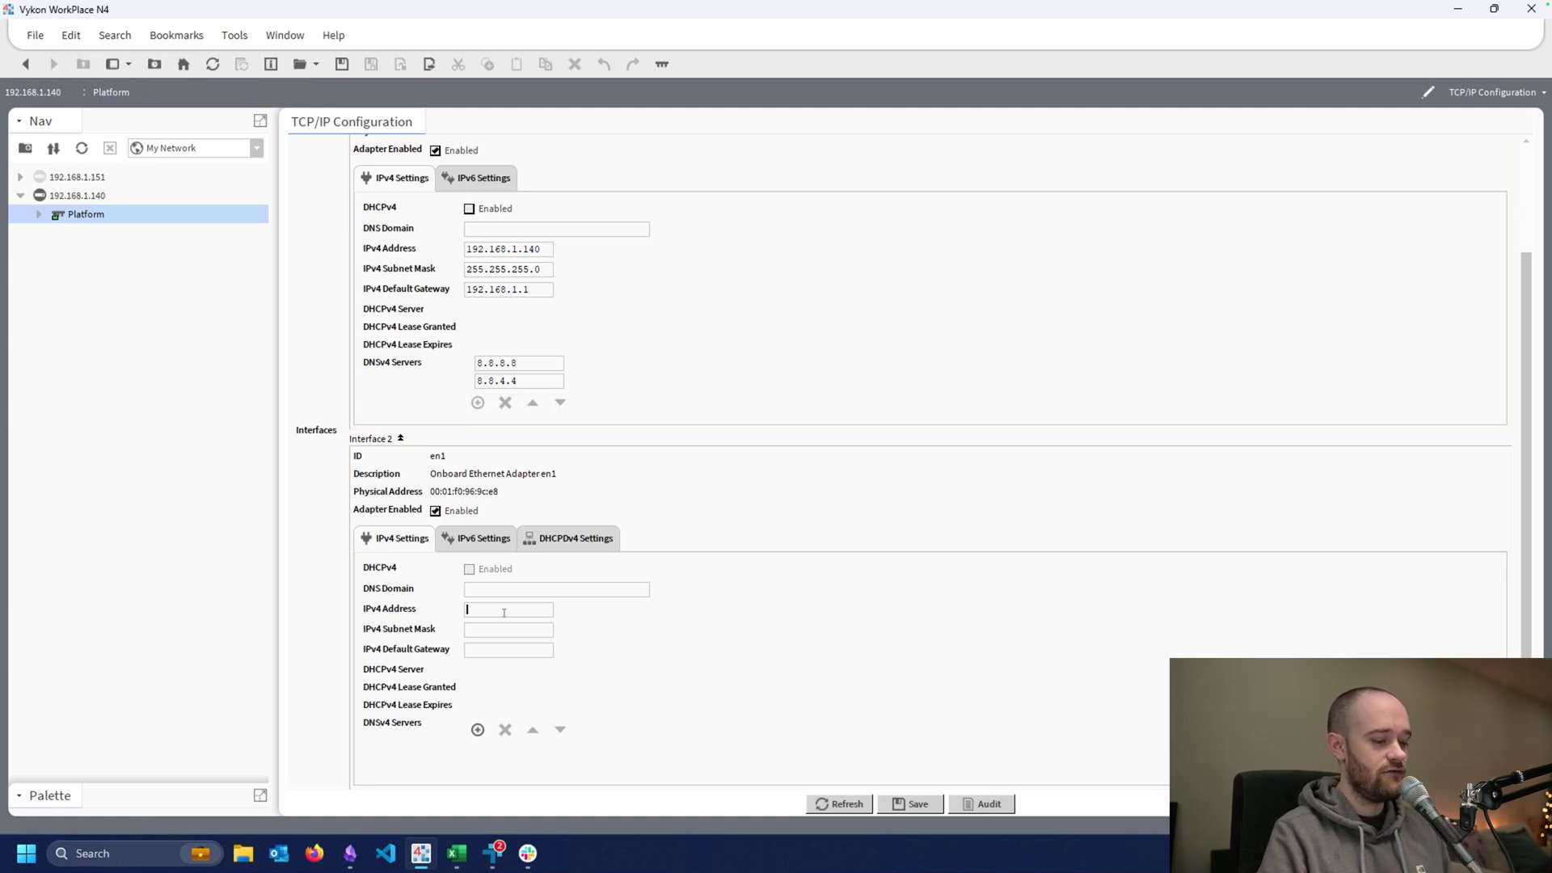
click(503, 613)
text(19)
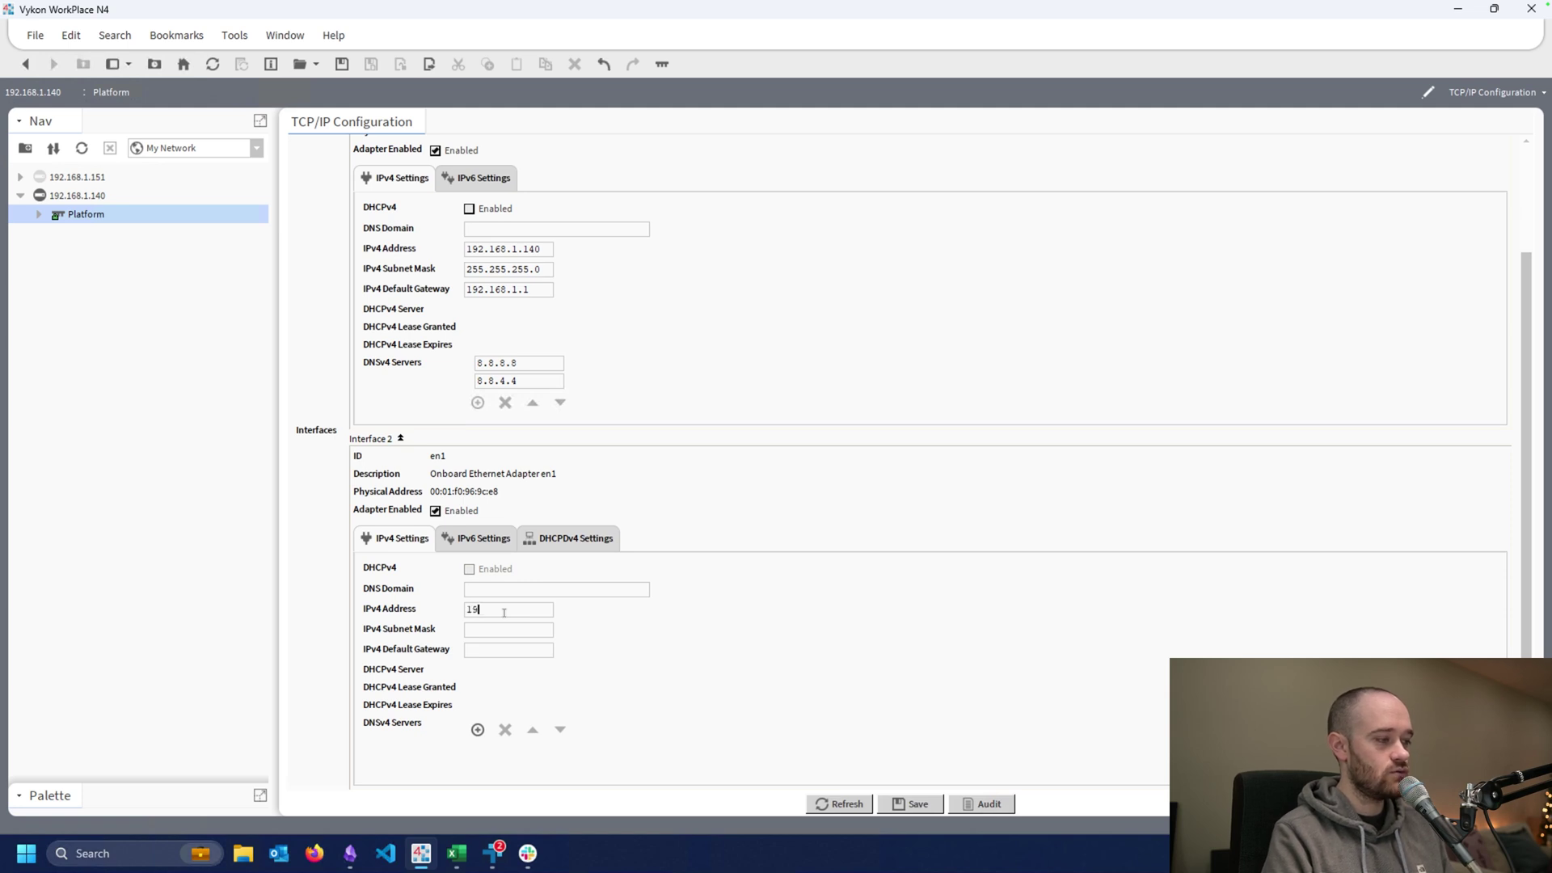
text(2.168.1)
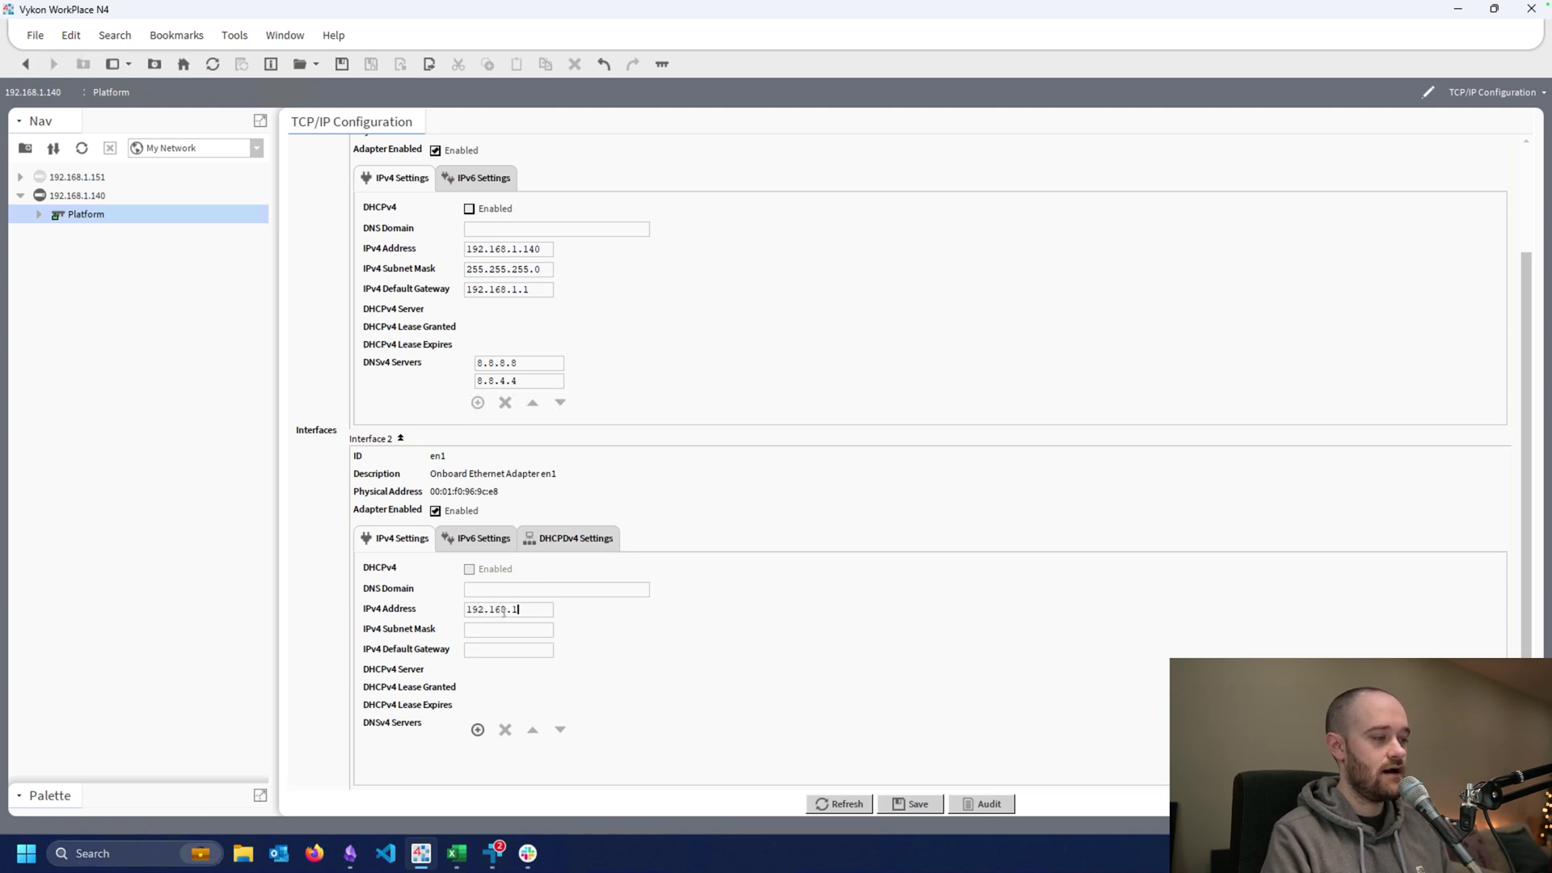
text(11.)
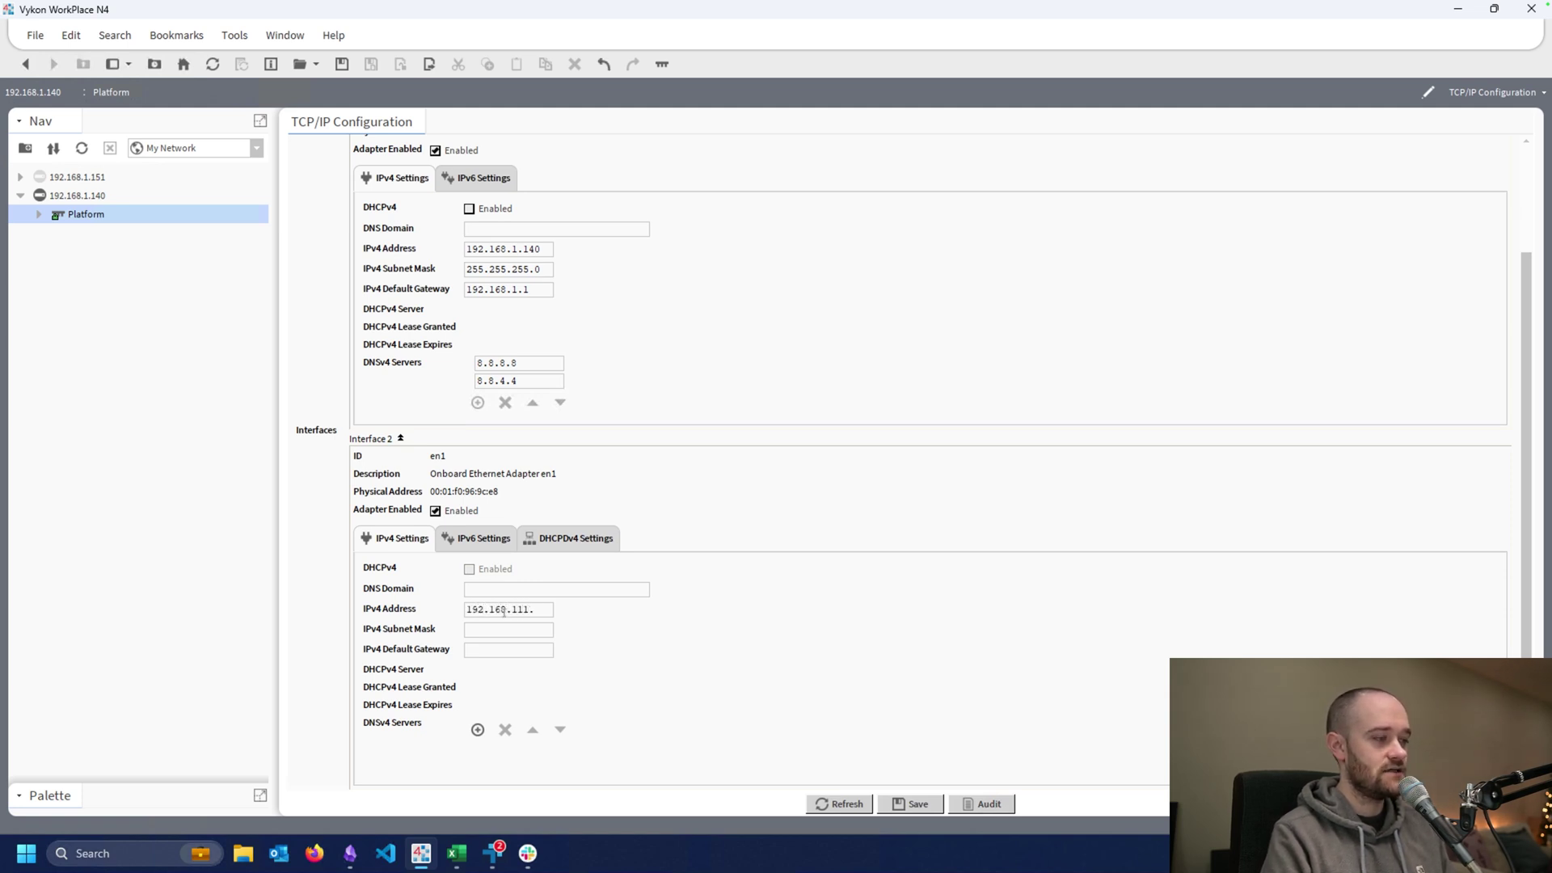
text(1)
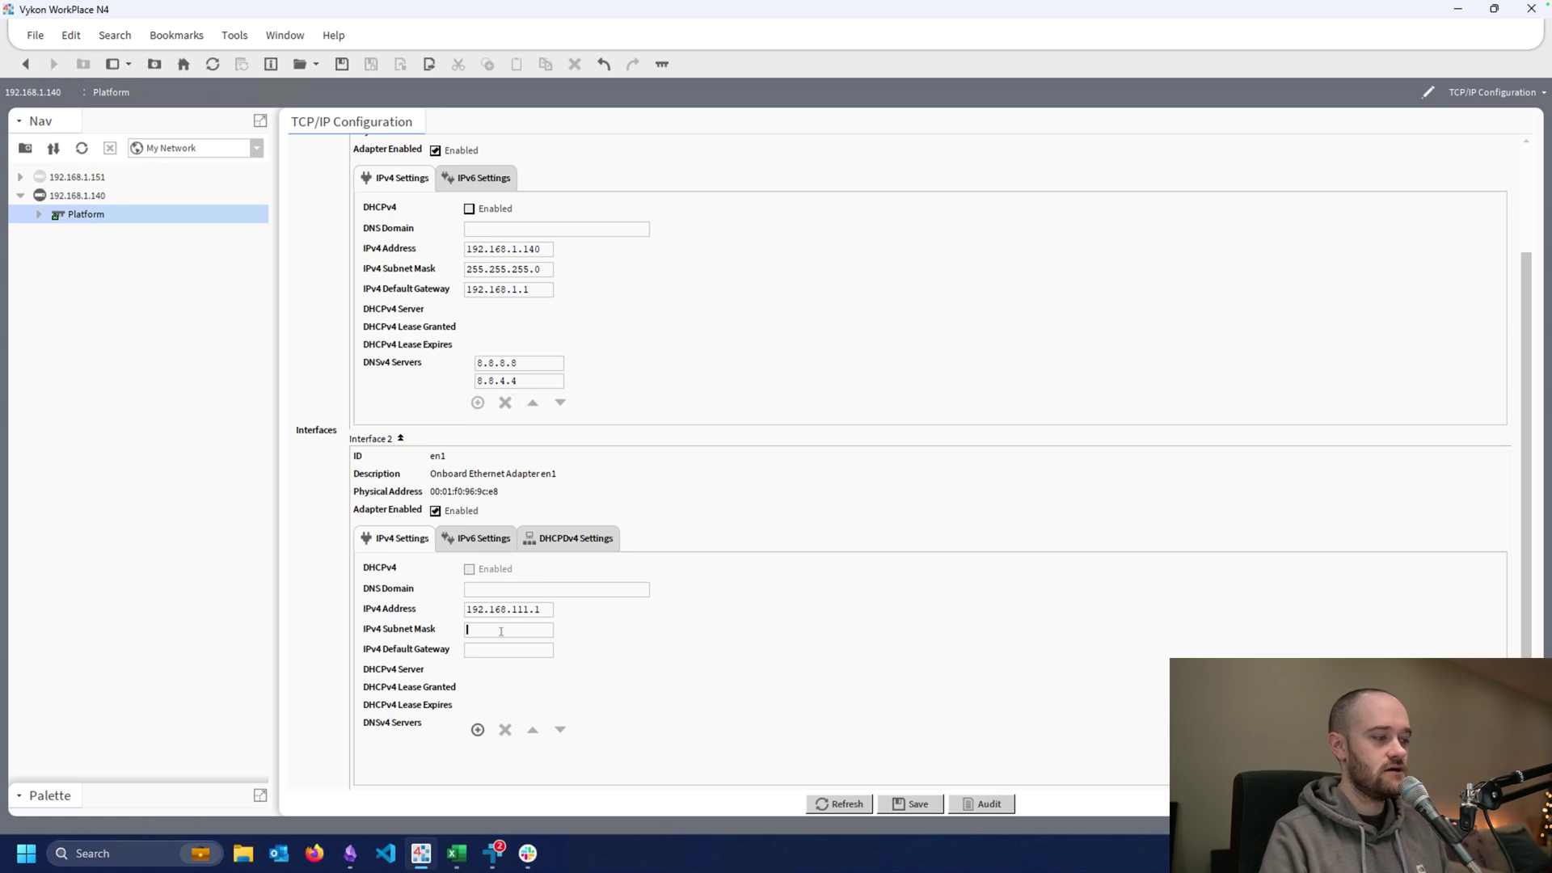
- Set Interface 2's IPv4 subnet mask to 255.255.255.0 and its default gateway to 192.168.111.1
click(501, 630)
text(255.2)
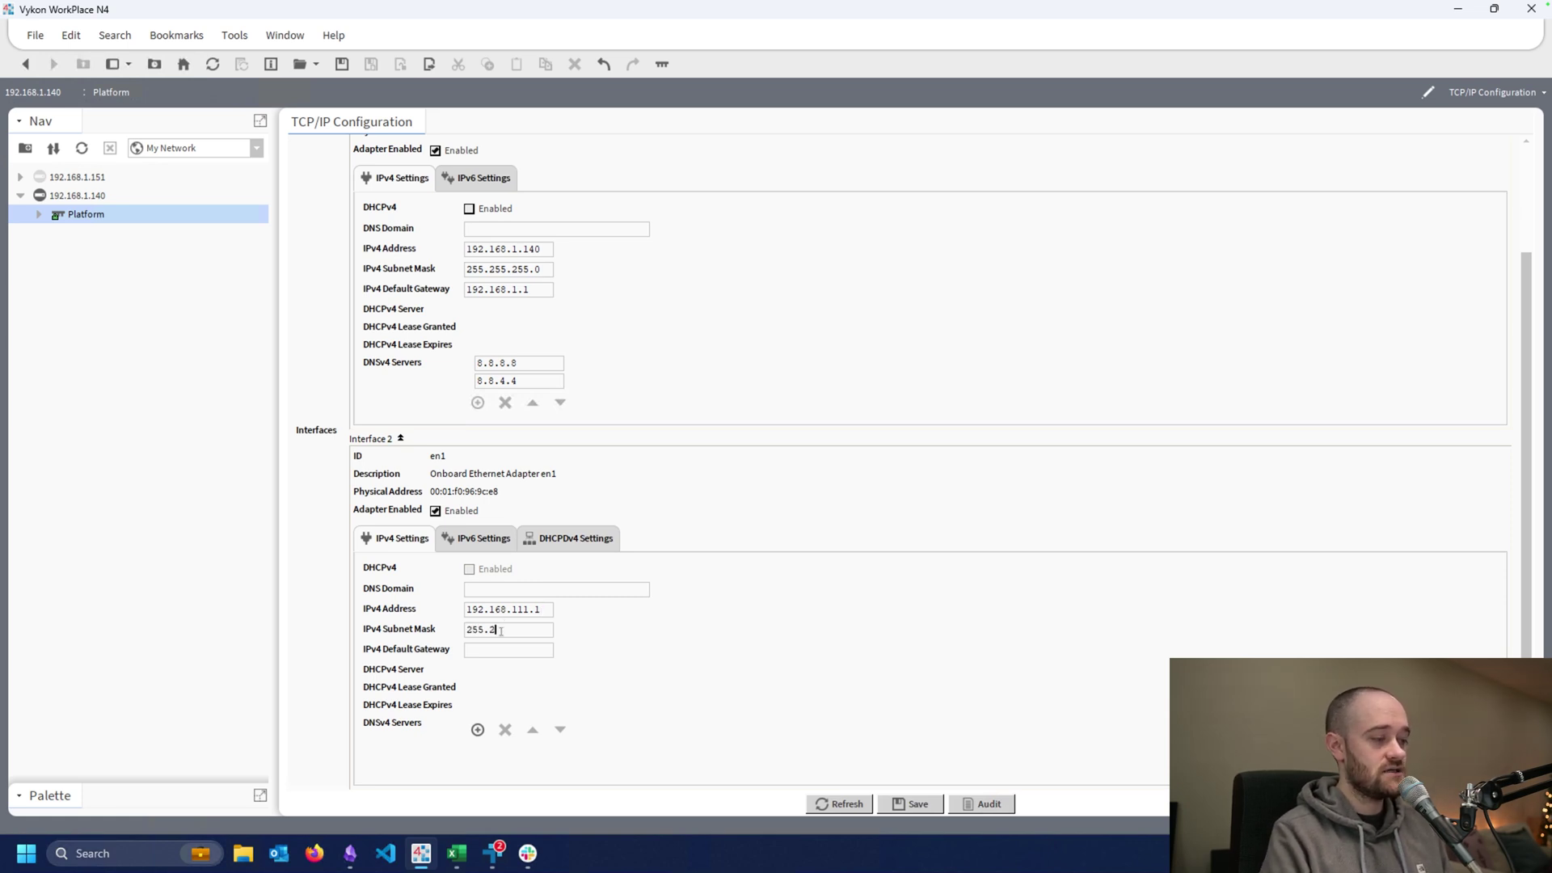
text(55.255.0)
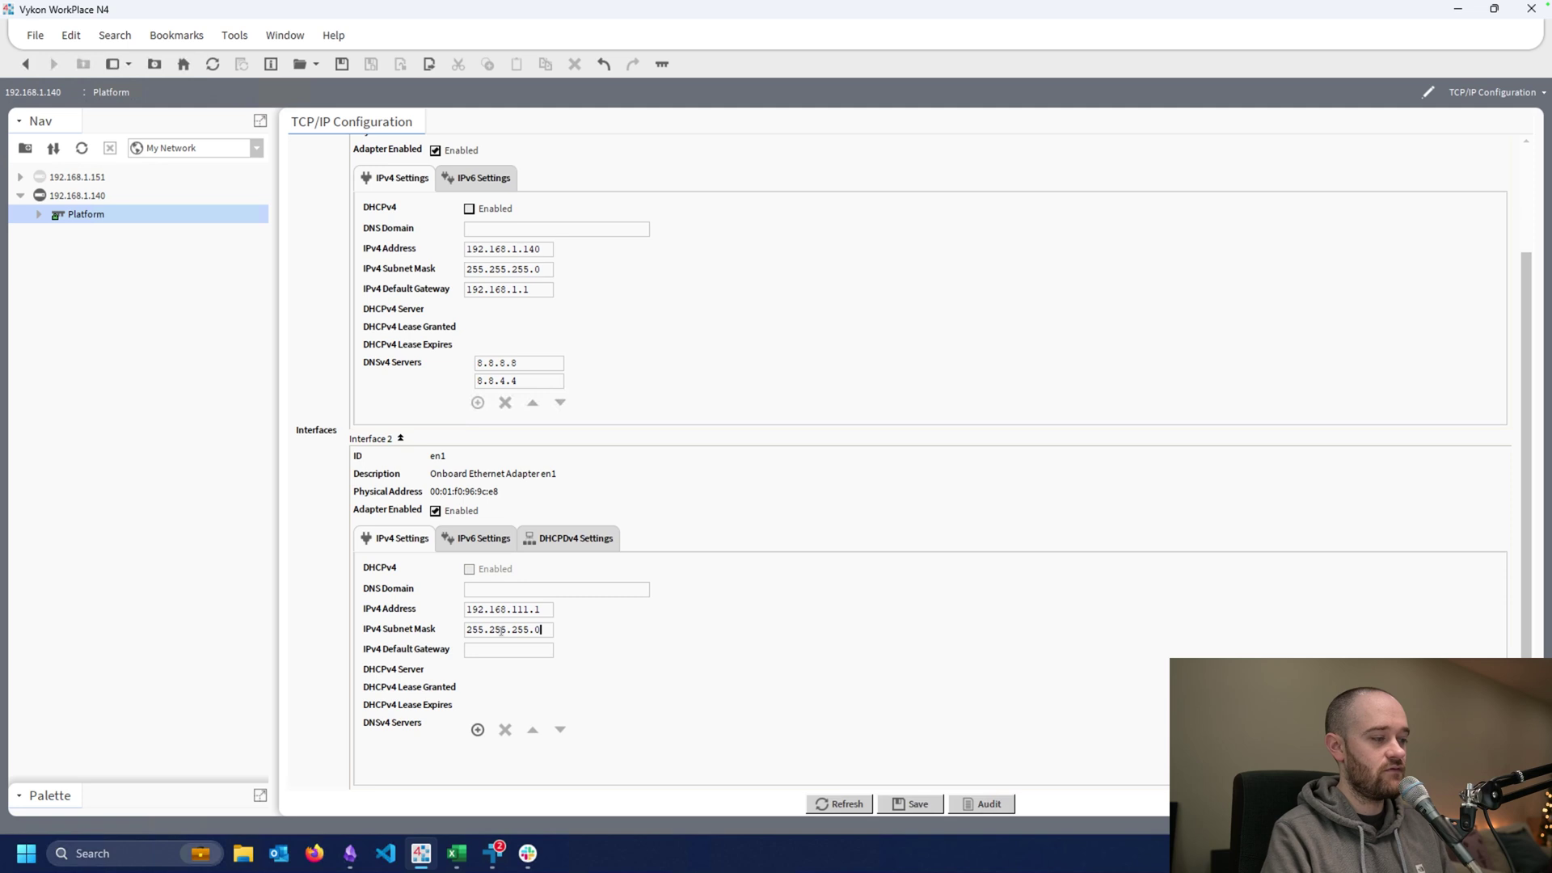
text(192)
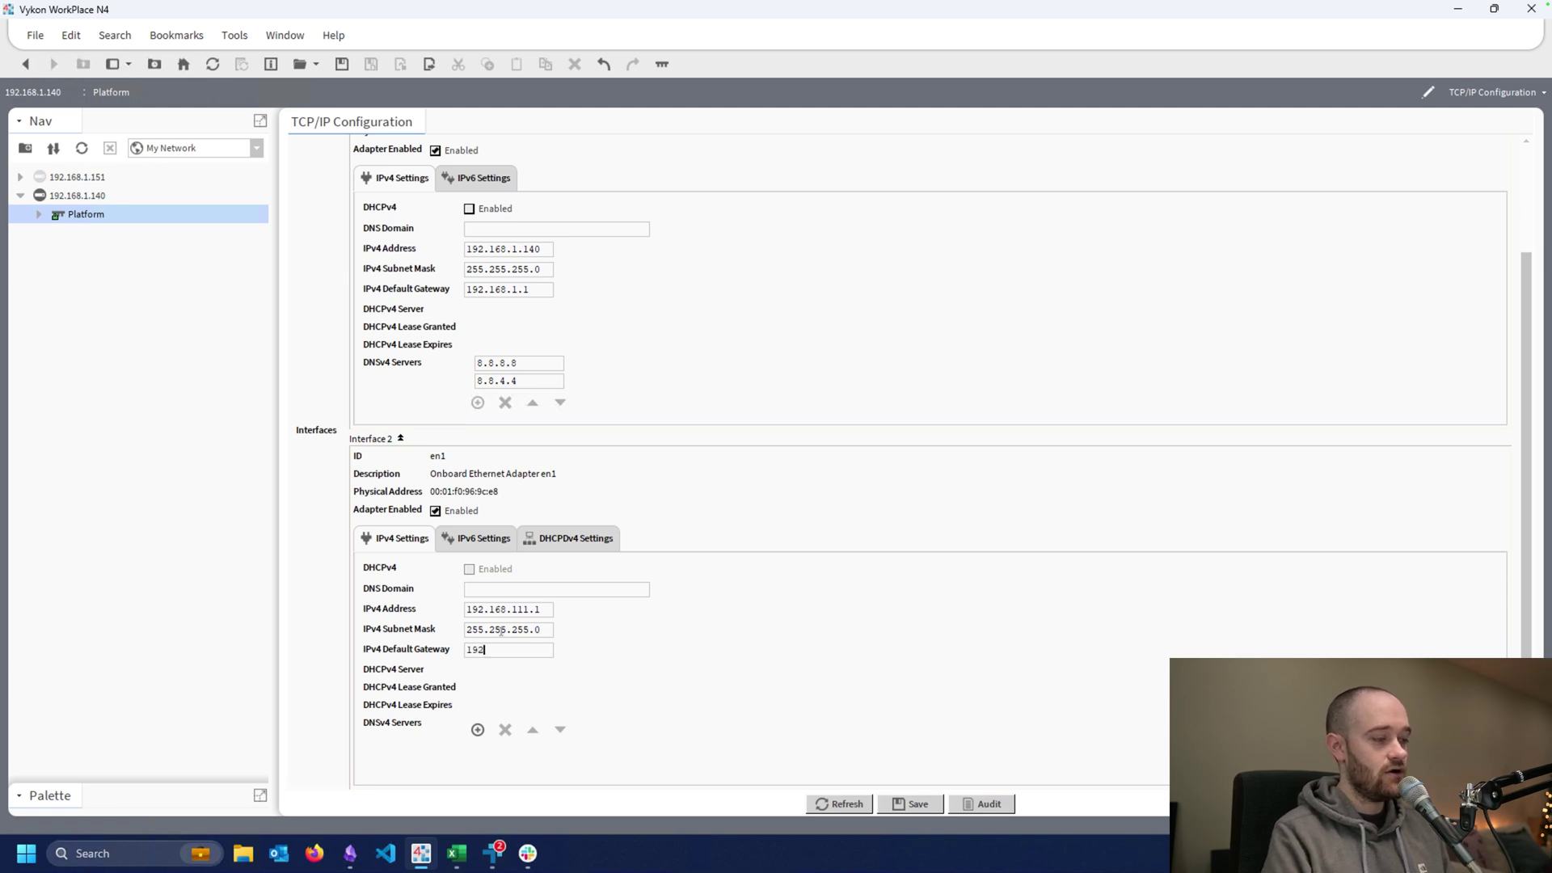
text(.168.1)
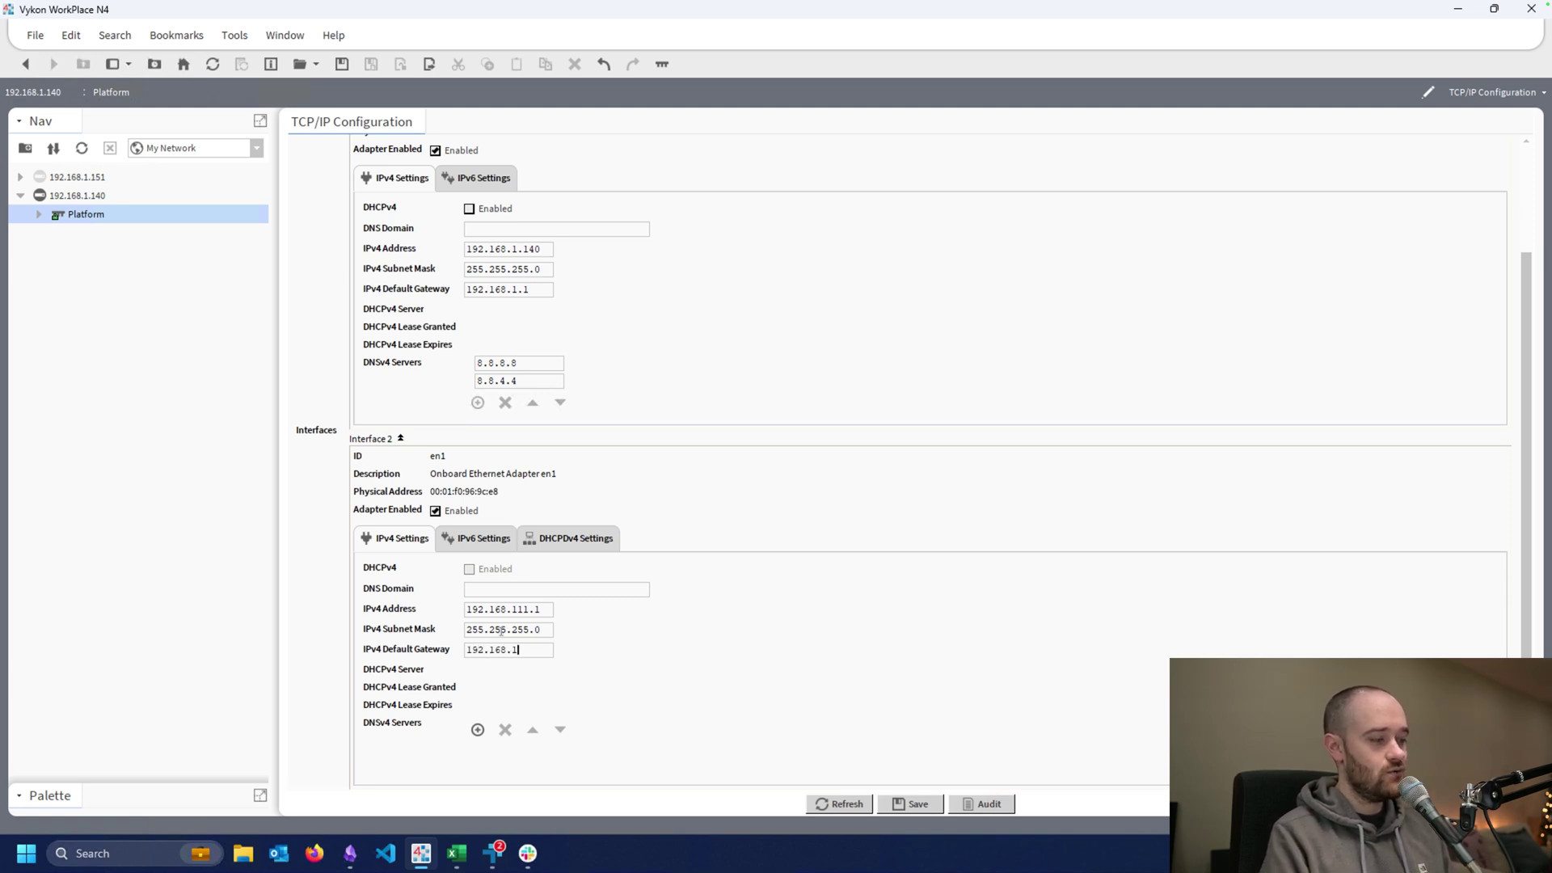
text(11.1)
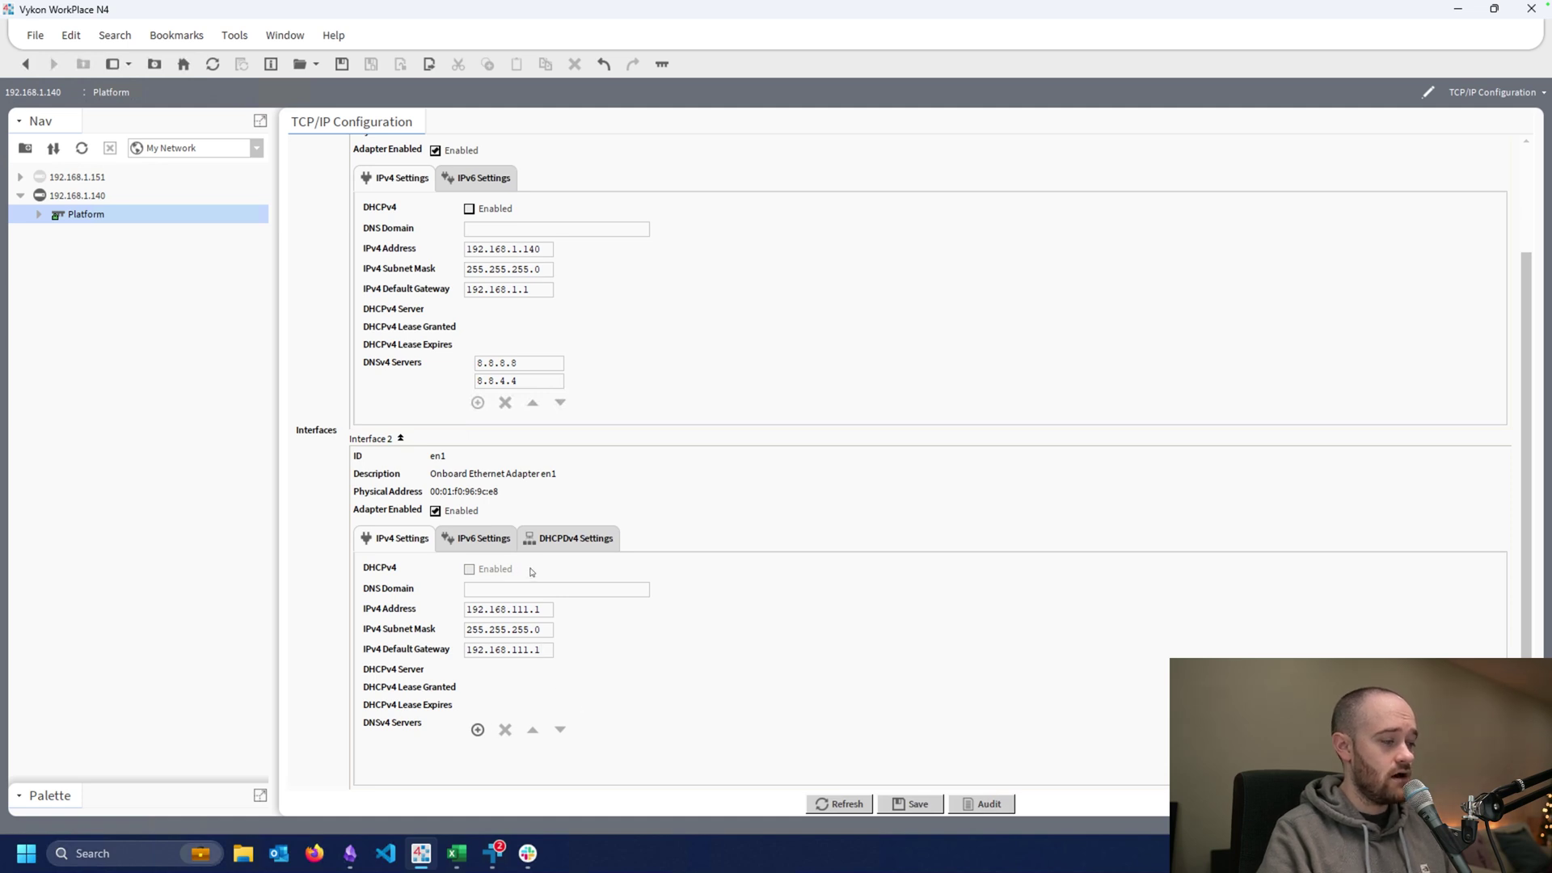
- Compare the IPv4 addresses of Interface 1 and Interface 2 to check that they use different subnets
triple_click(520, 610)
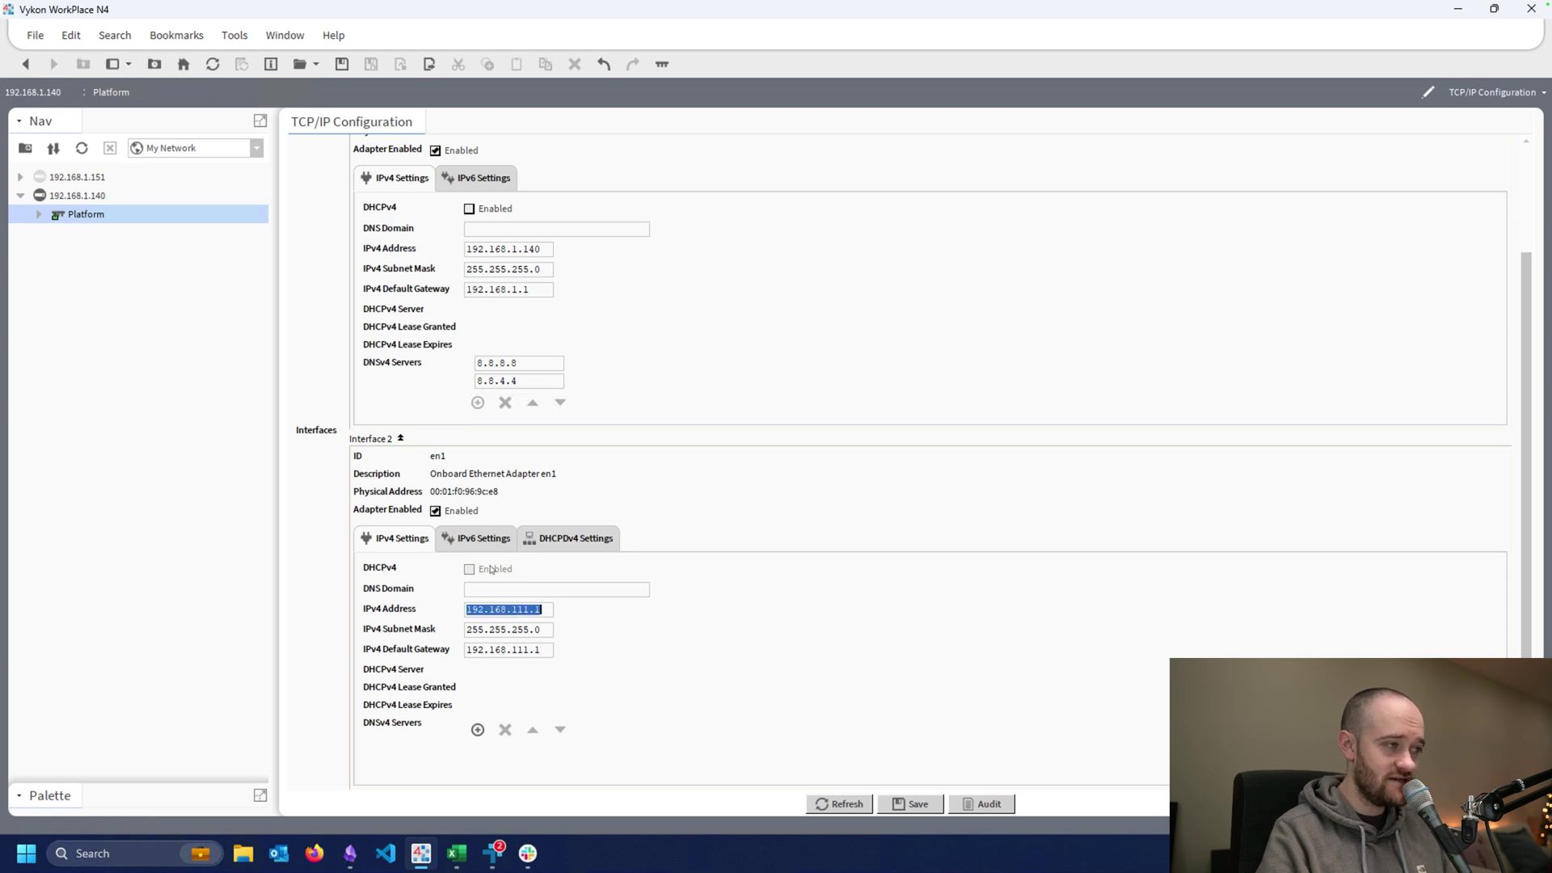
triple_click(514, 248)
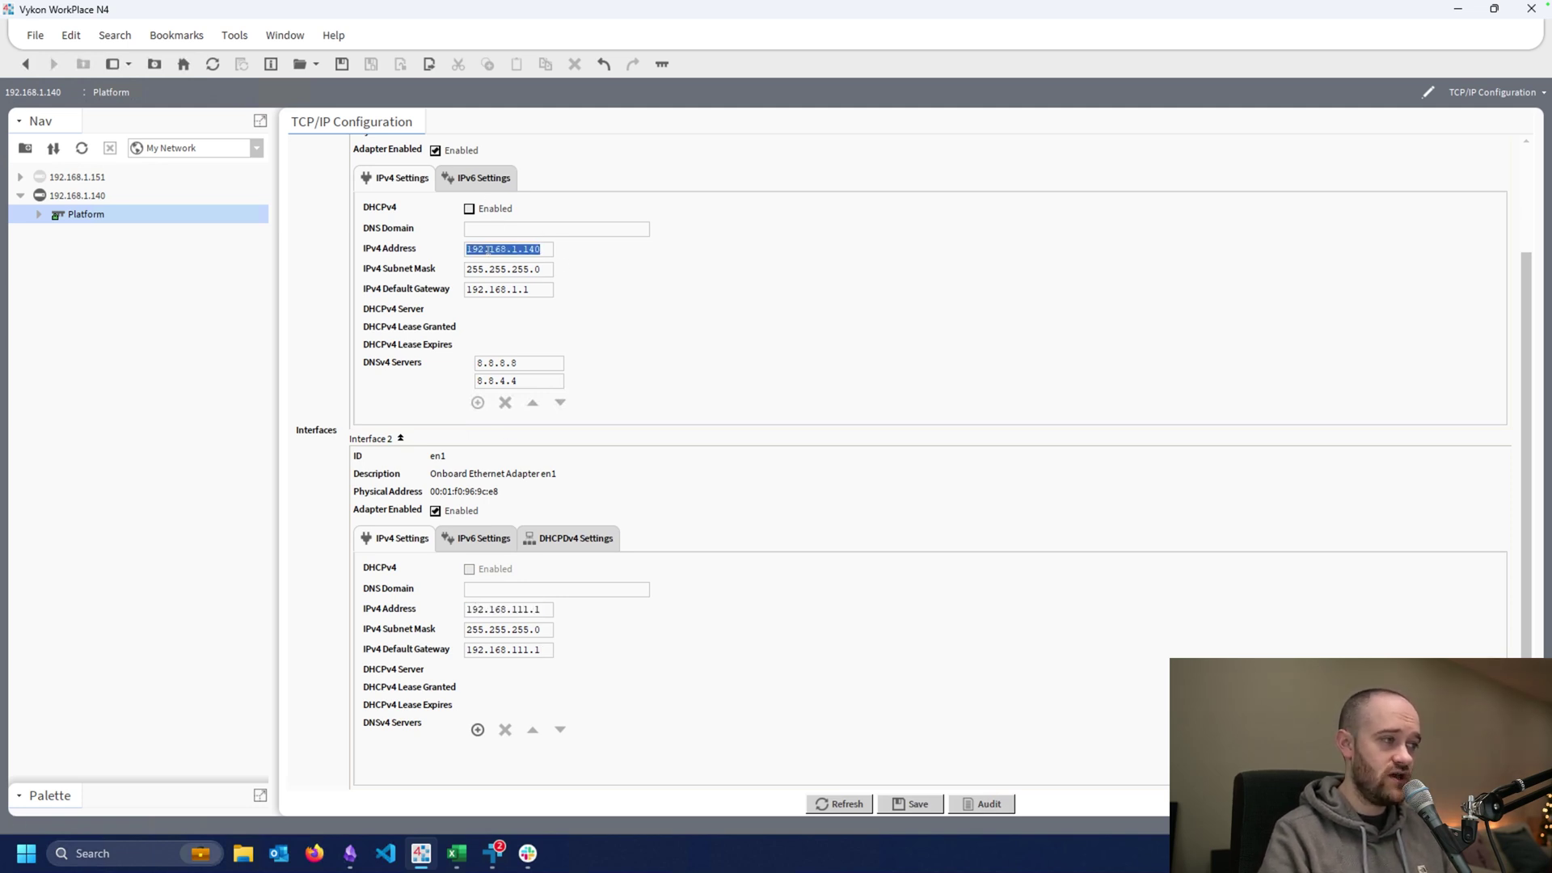
click(519, 610)
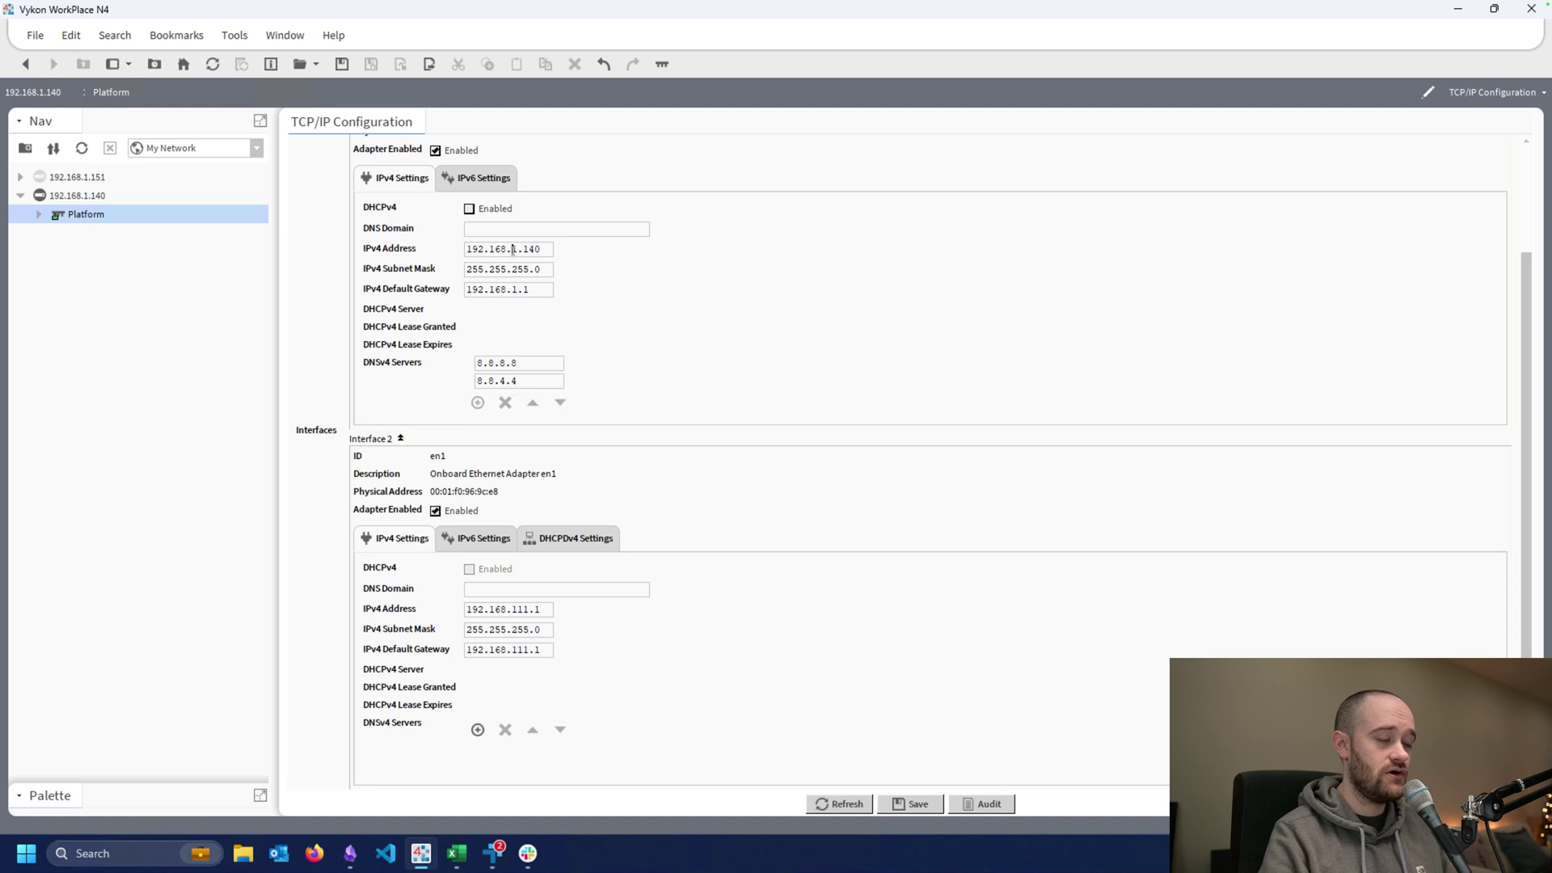
key(ctrl+a)
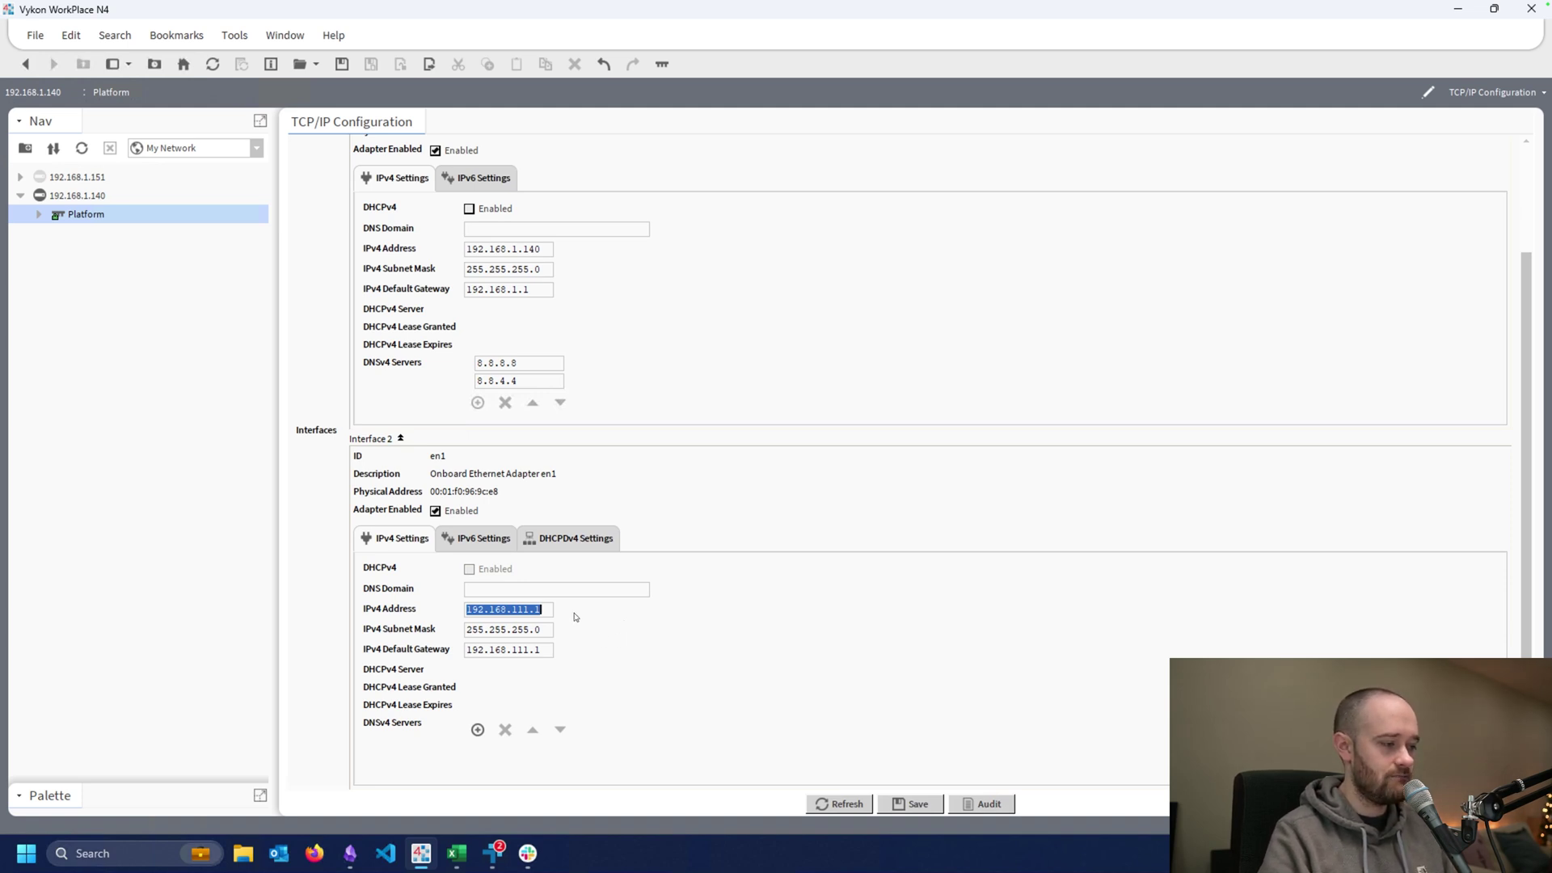
- Switch the DHCPDv4 server of Interface 2 off and back on
click(549, 545)
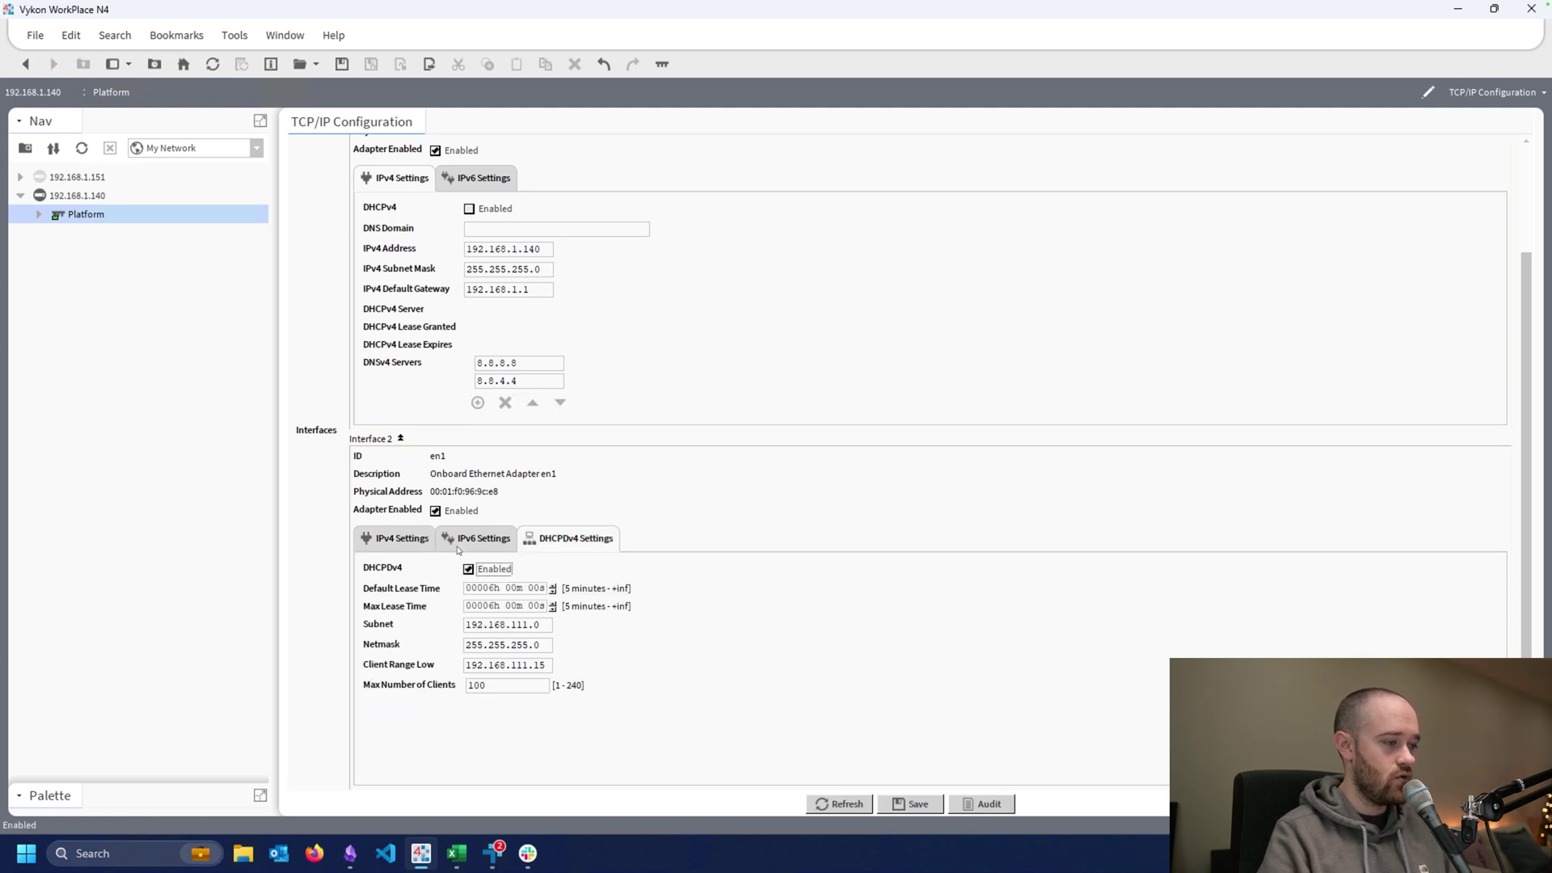
click(468, 570)
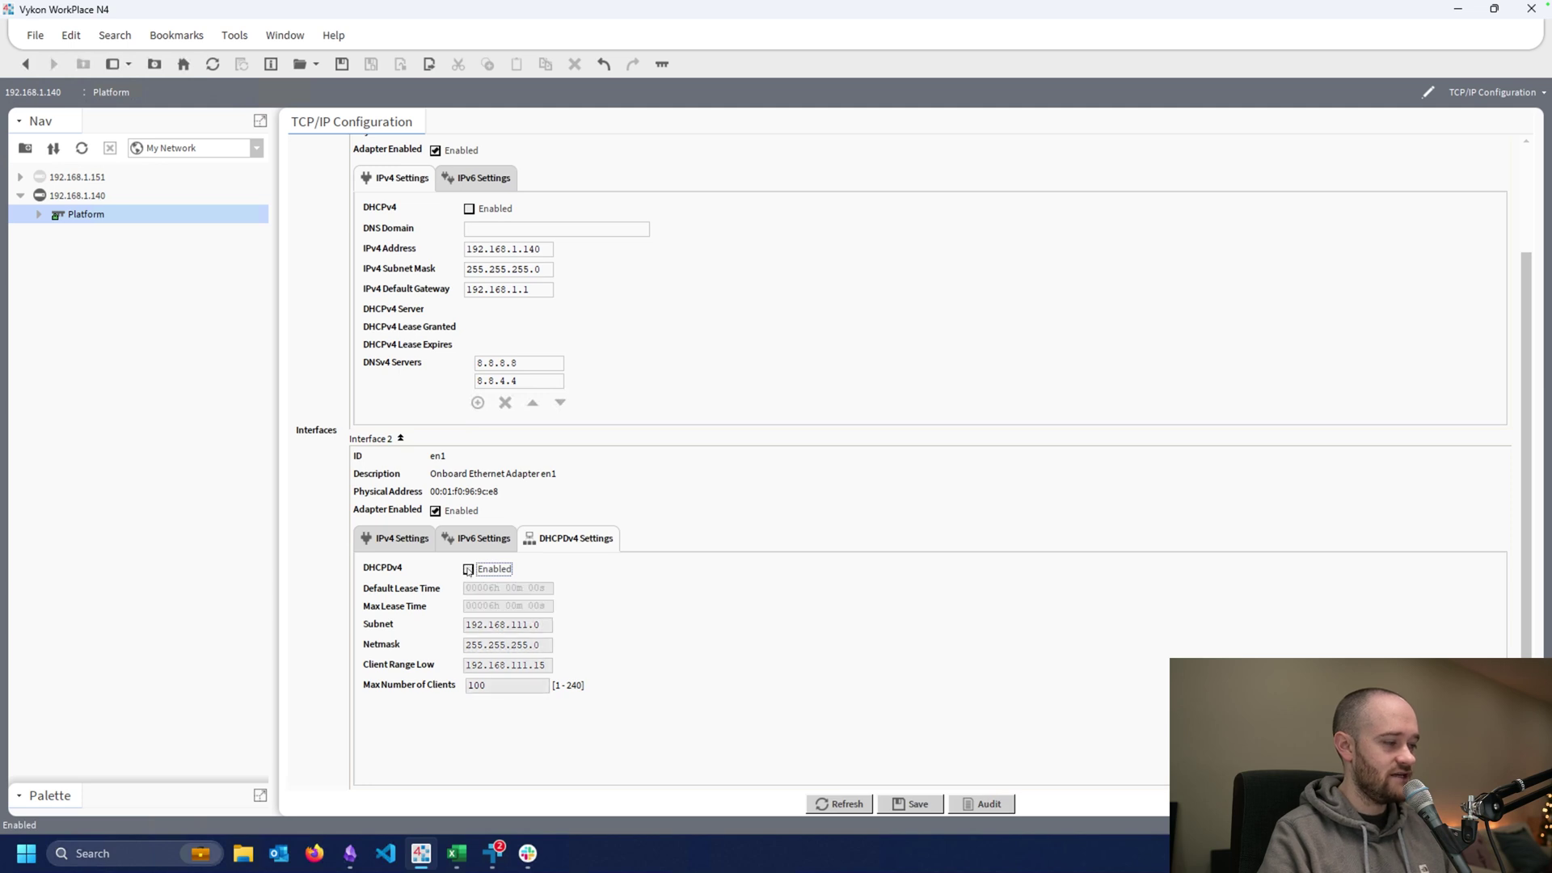
click(468, 569)
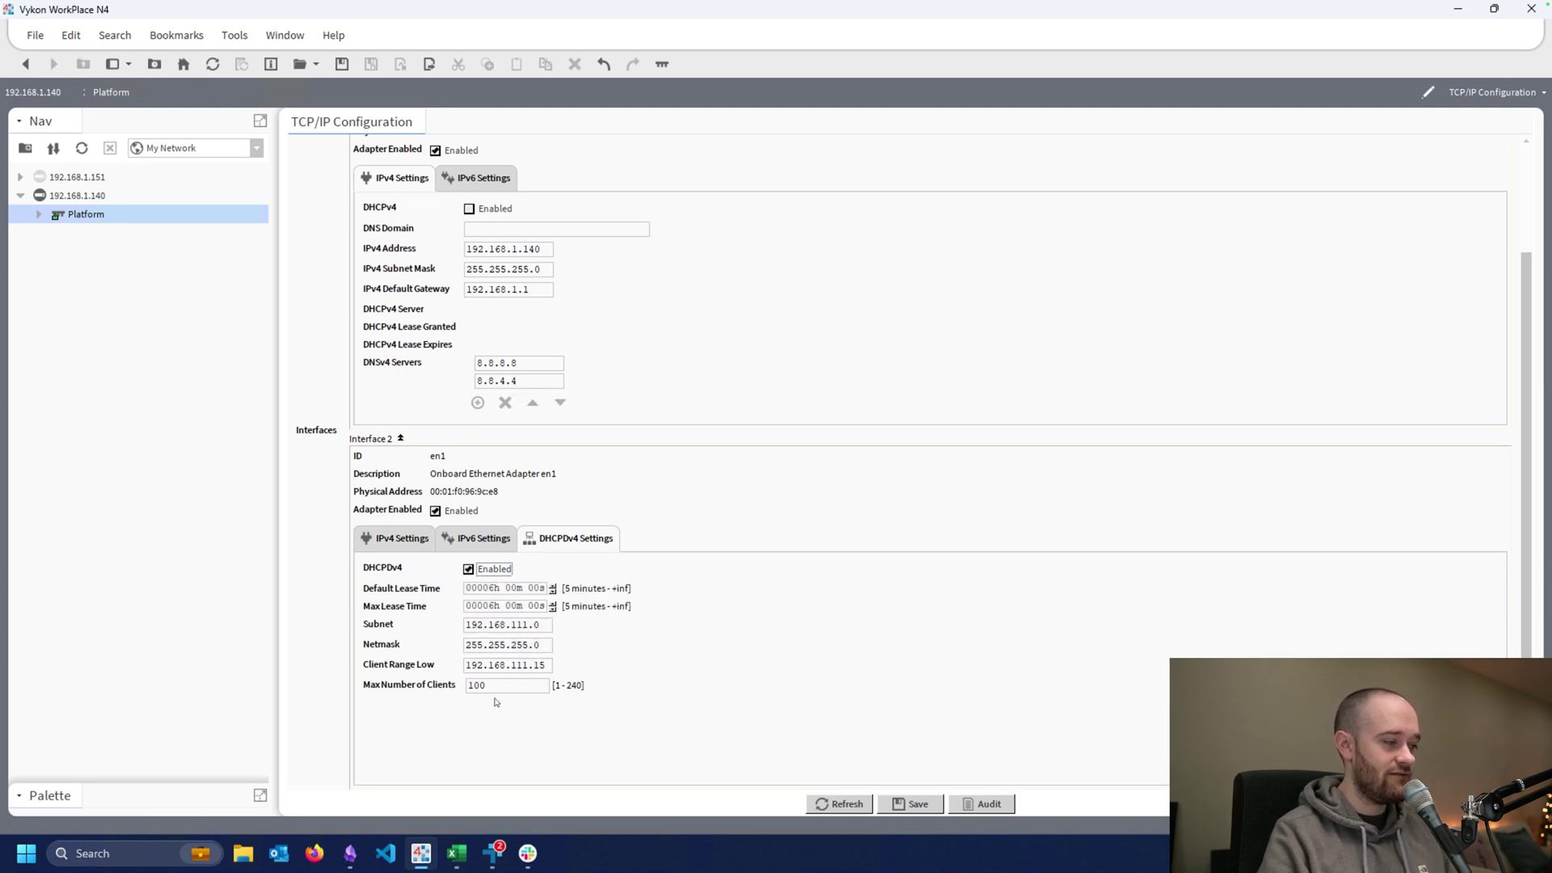
- Check Interface 2's DHCPDv4 lease time, subnet, netmask, client range low and maximum number of clients against its IPv4 settings
double_click(489, 588)
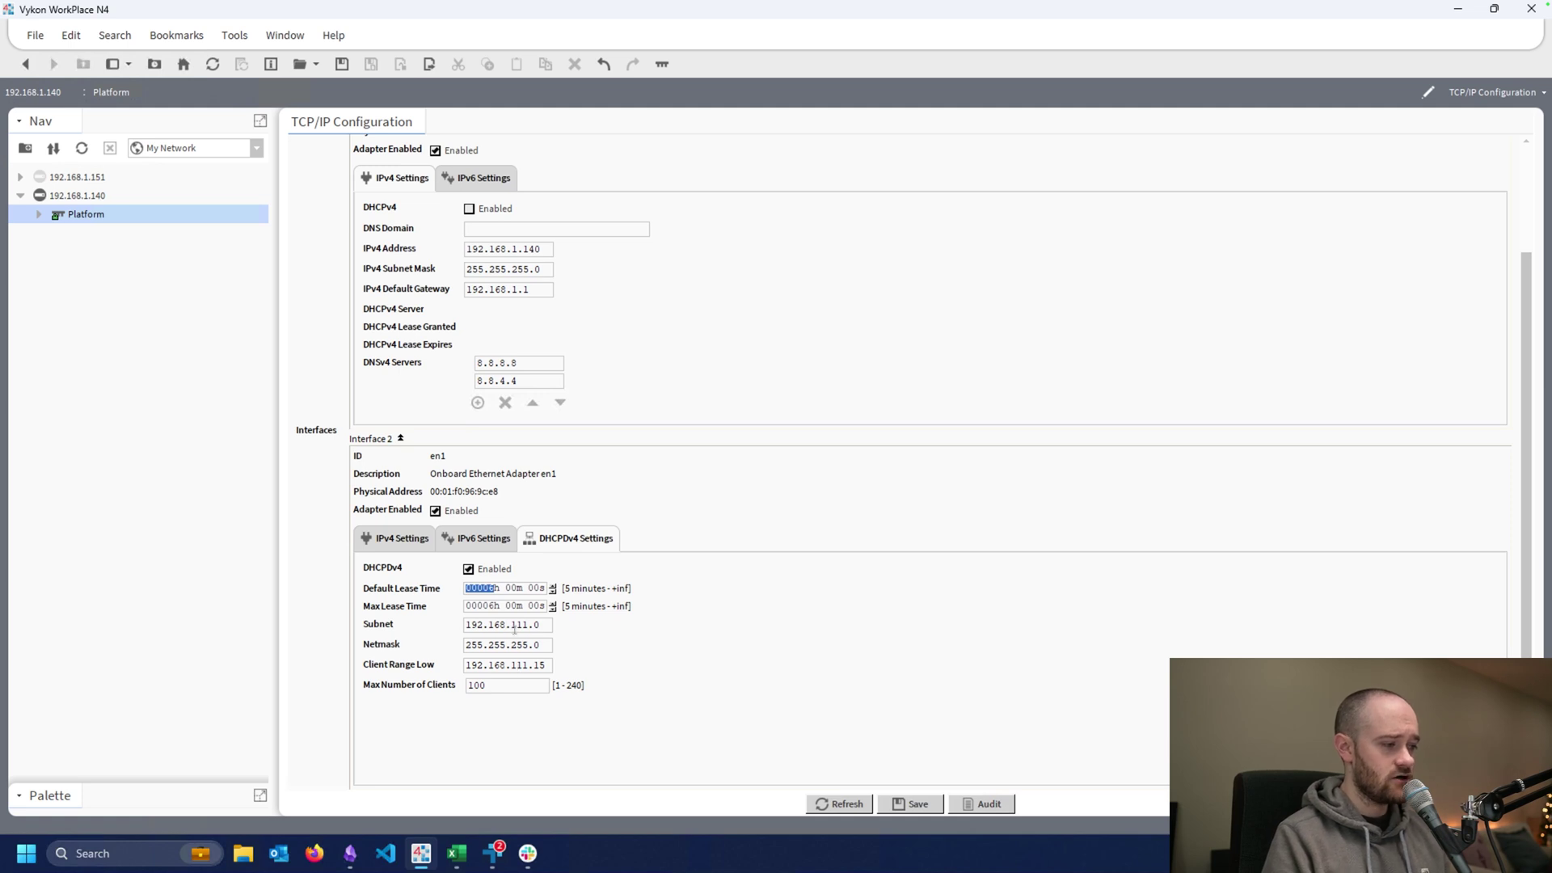
click(515, 625)
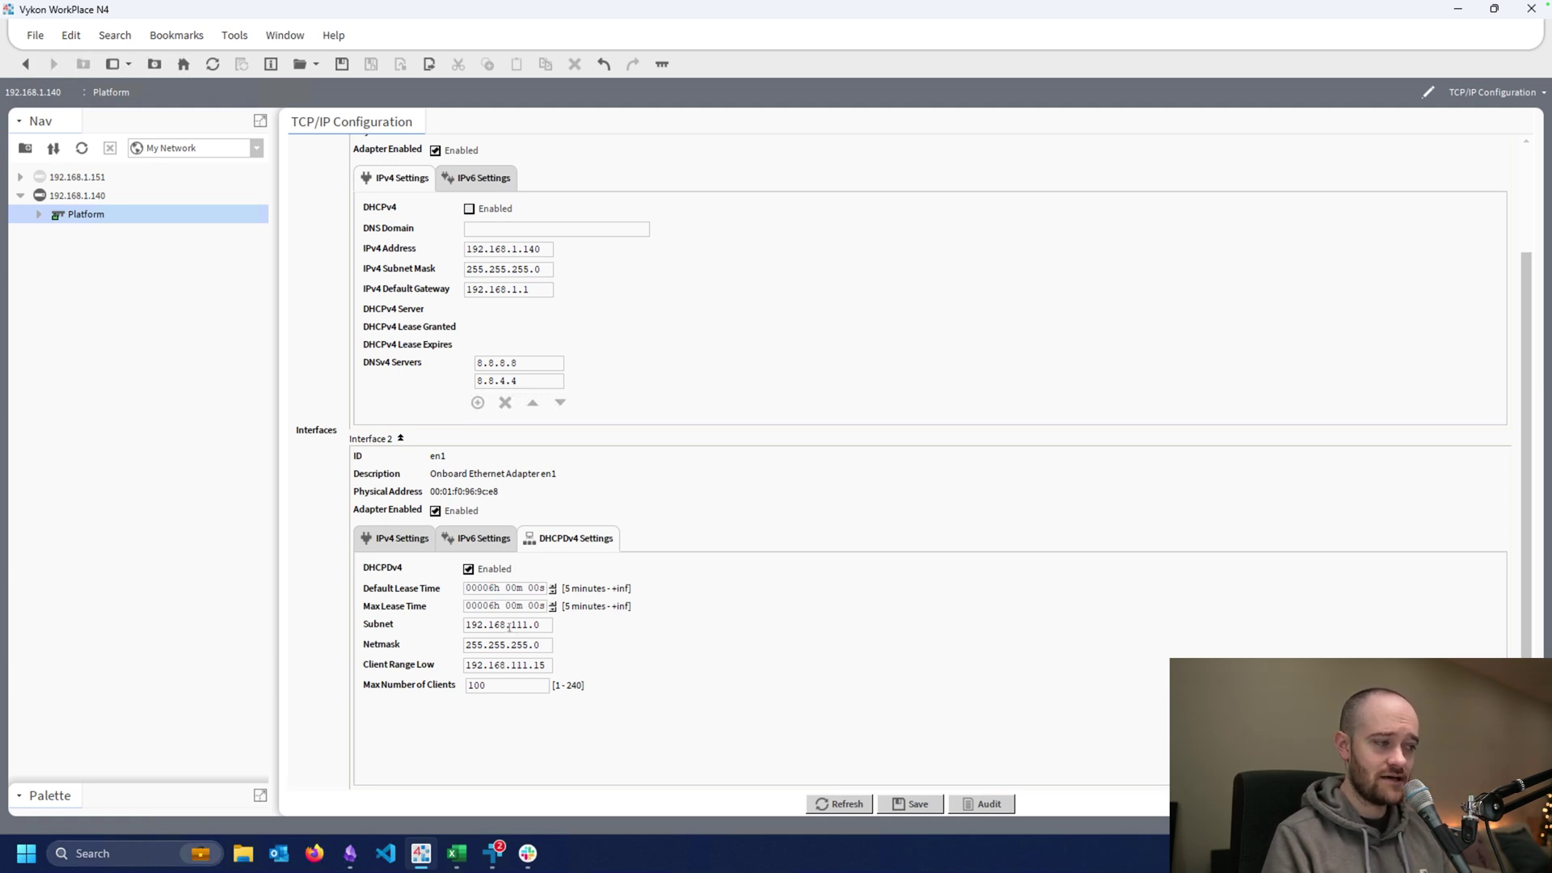
click(398, 540)
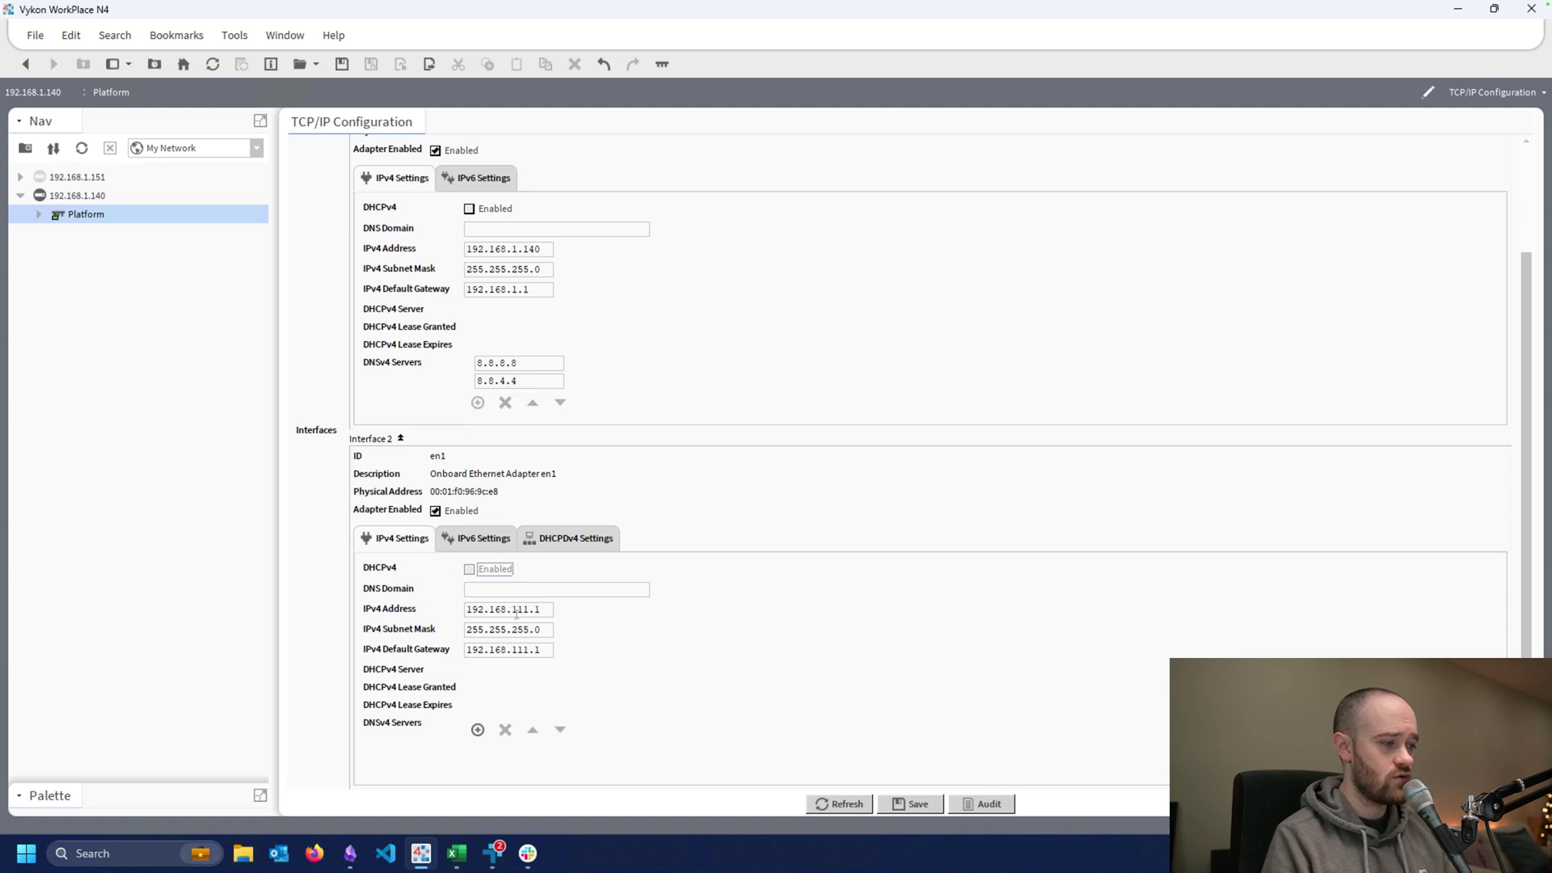
click(540, 540)
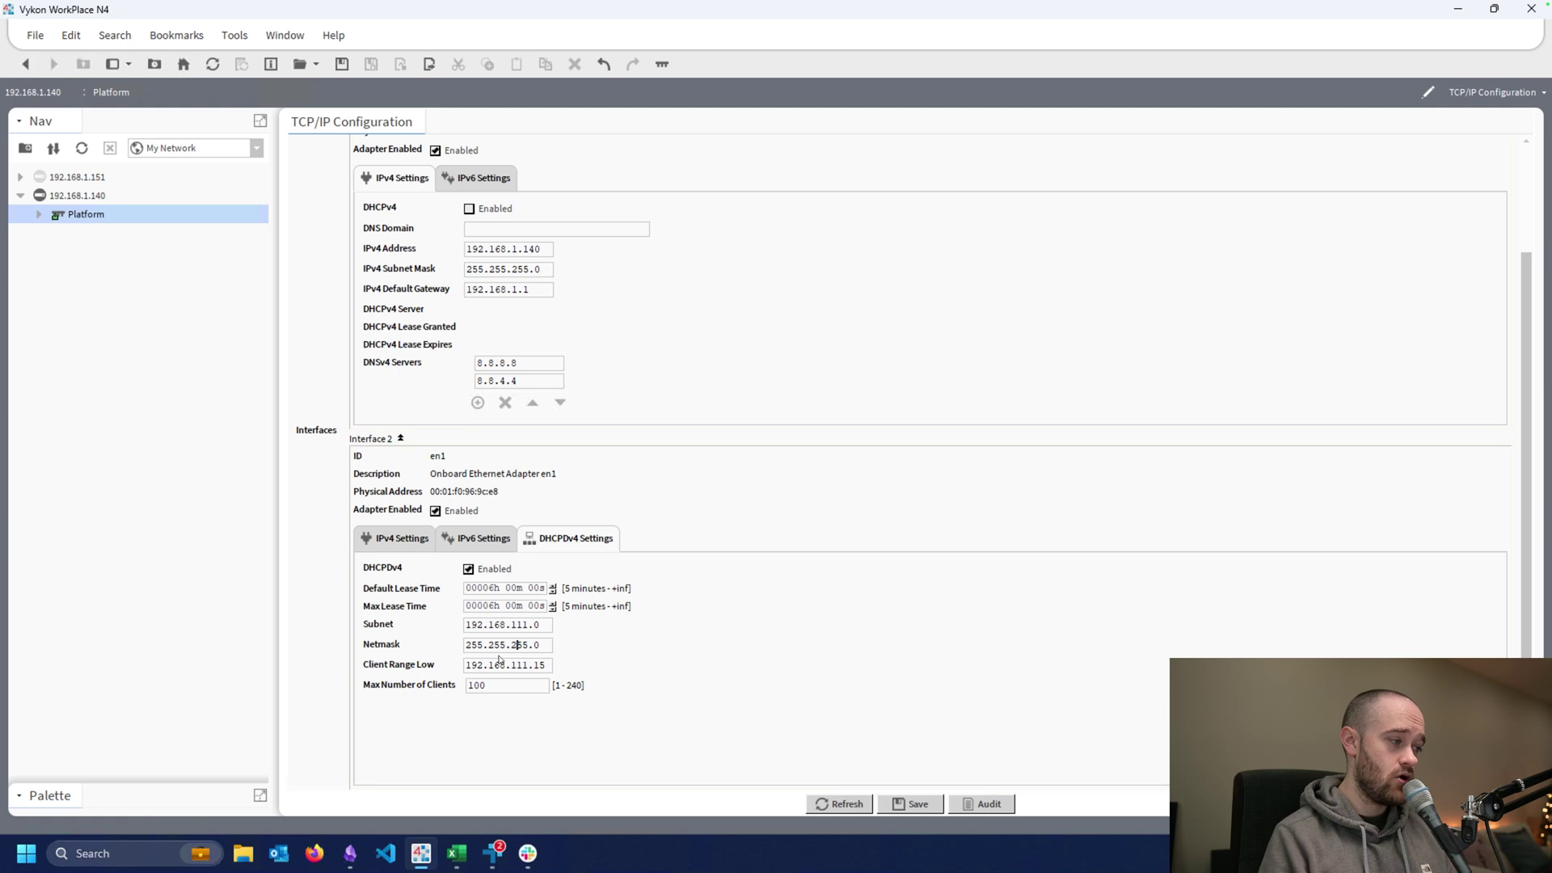
click(389, 539)
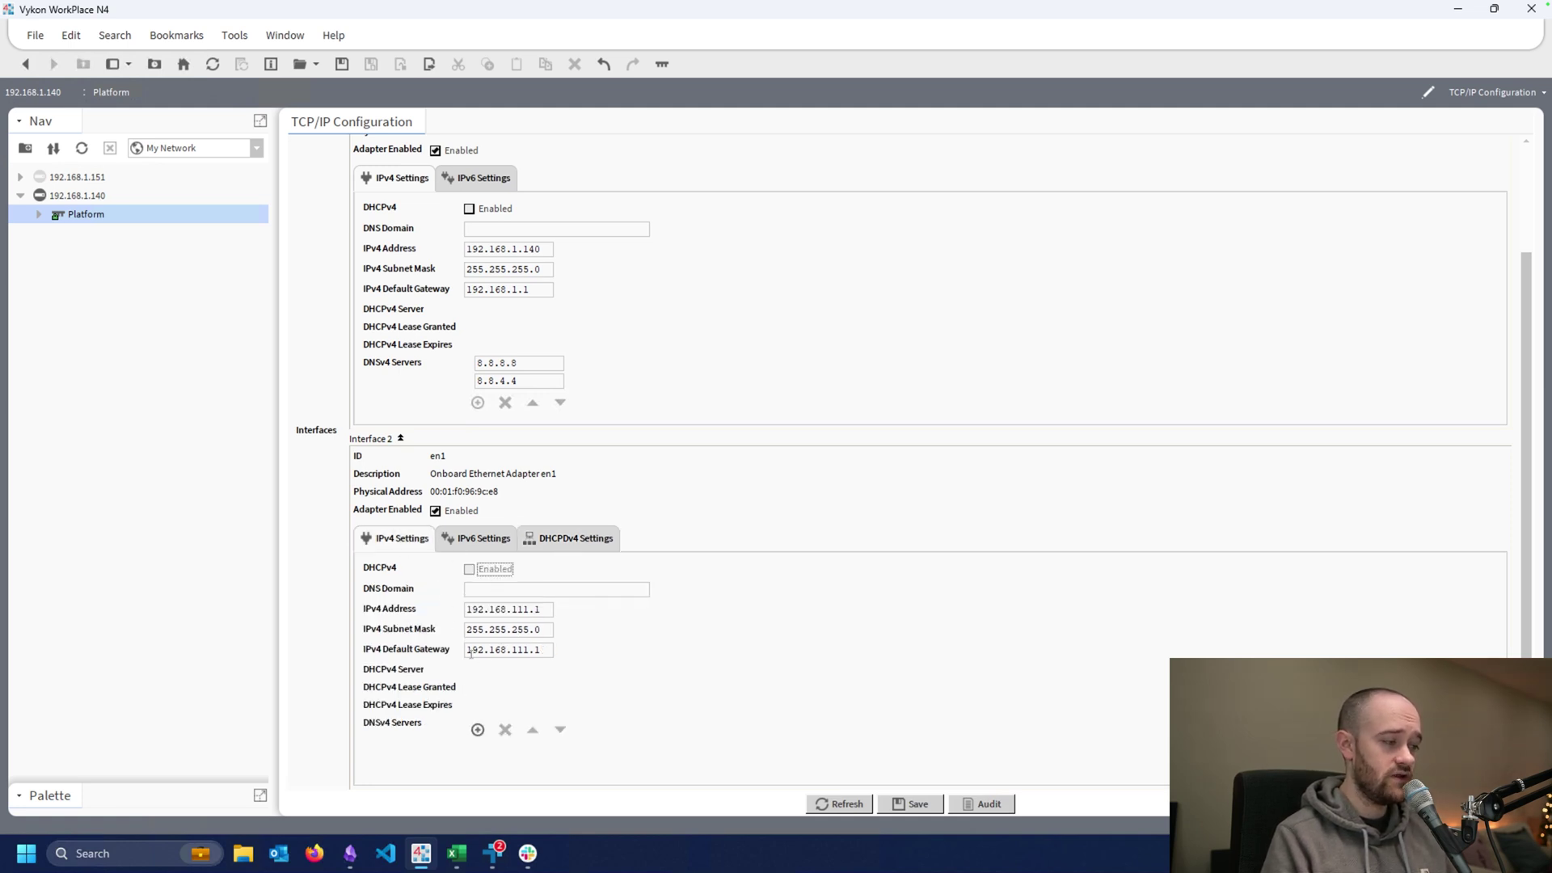
click(559, 544)
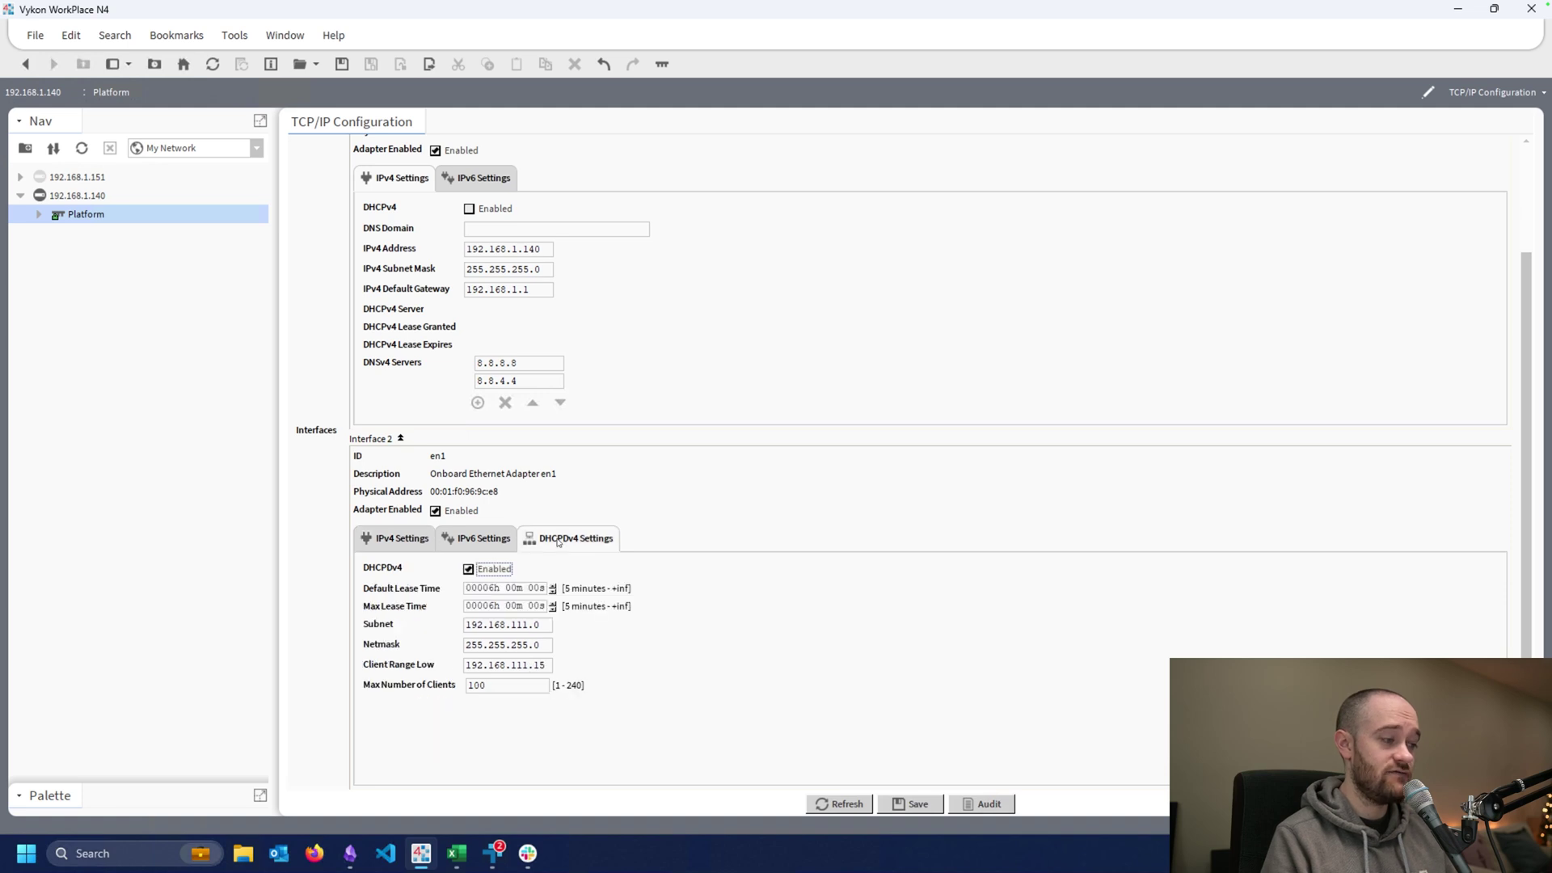
click(518, 664)
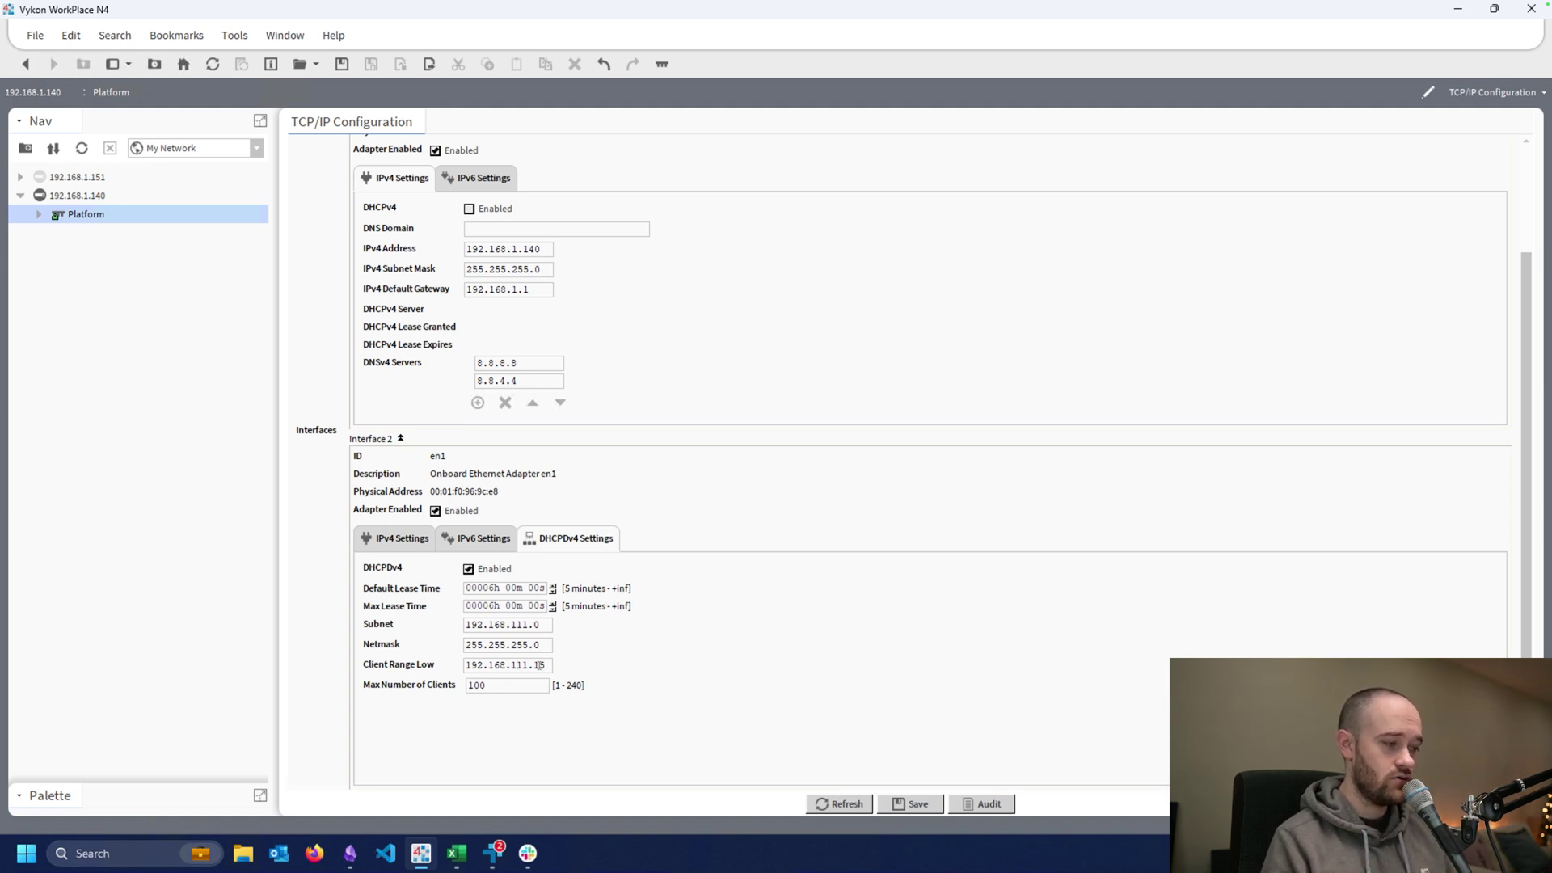
double_click(494, 686)
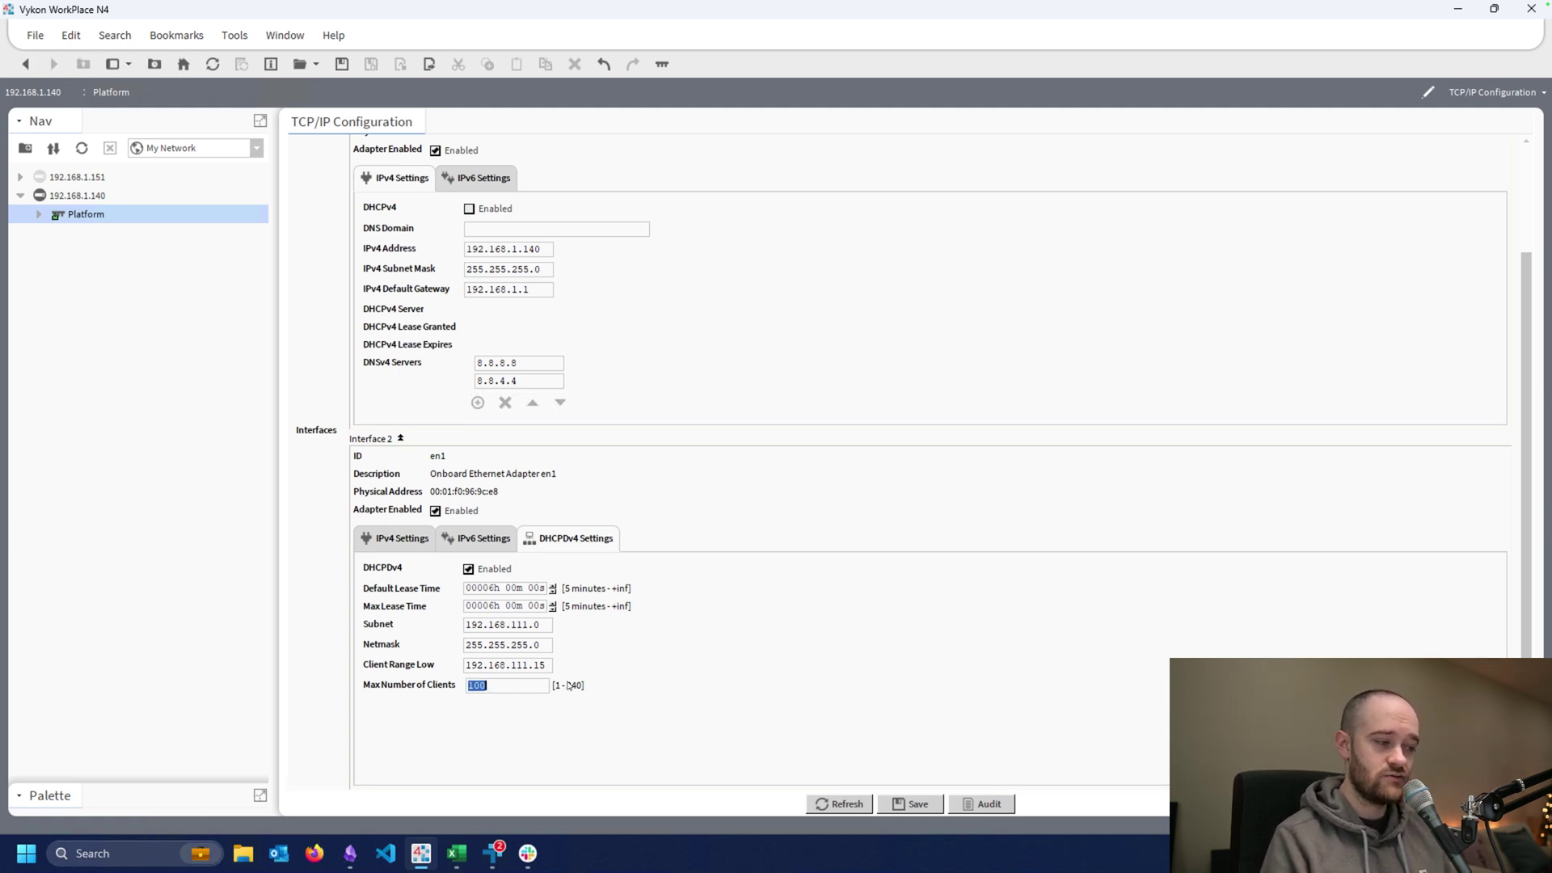
click(491, 684)
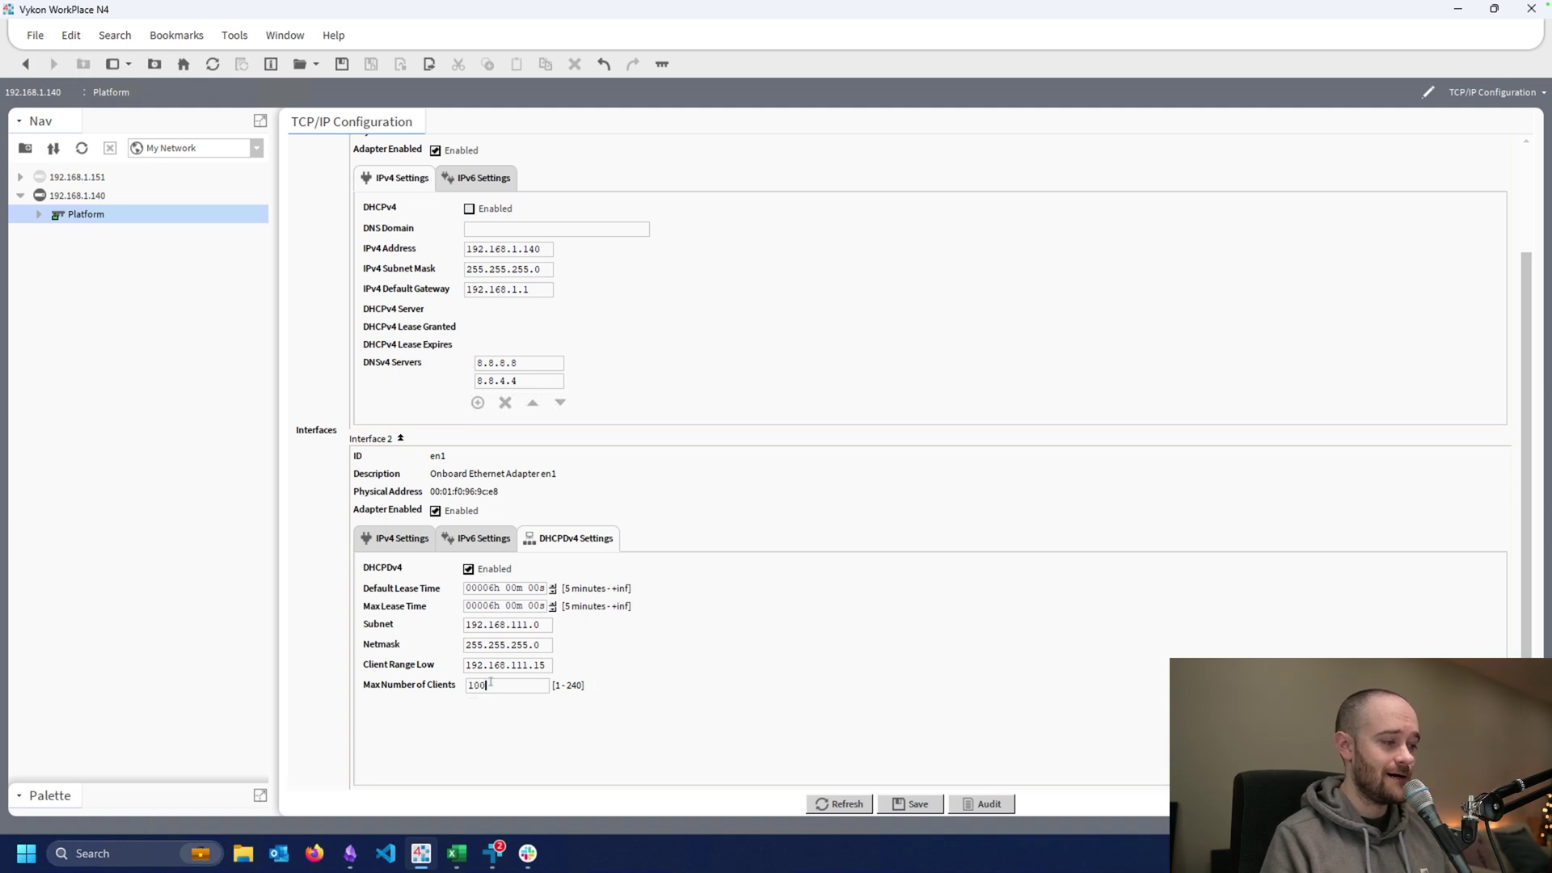
double_click(491, 683)
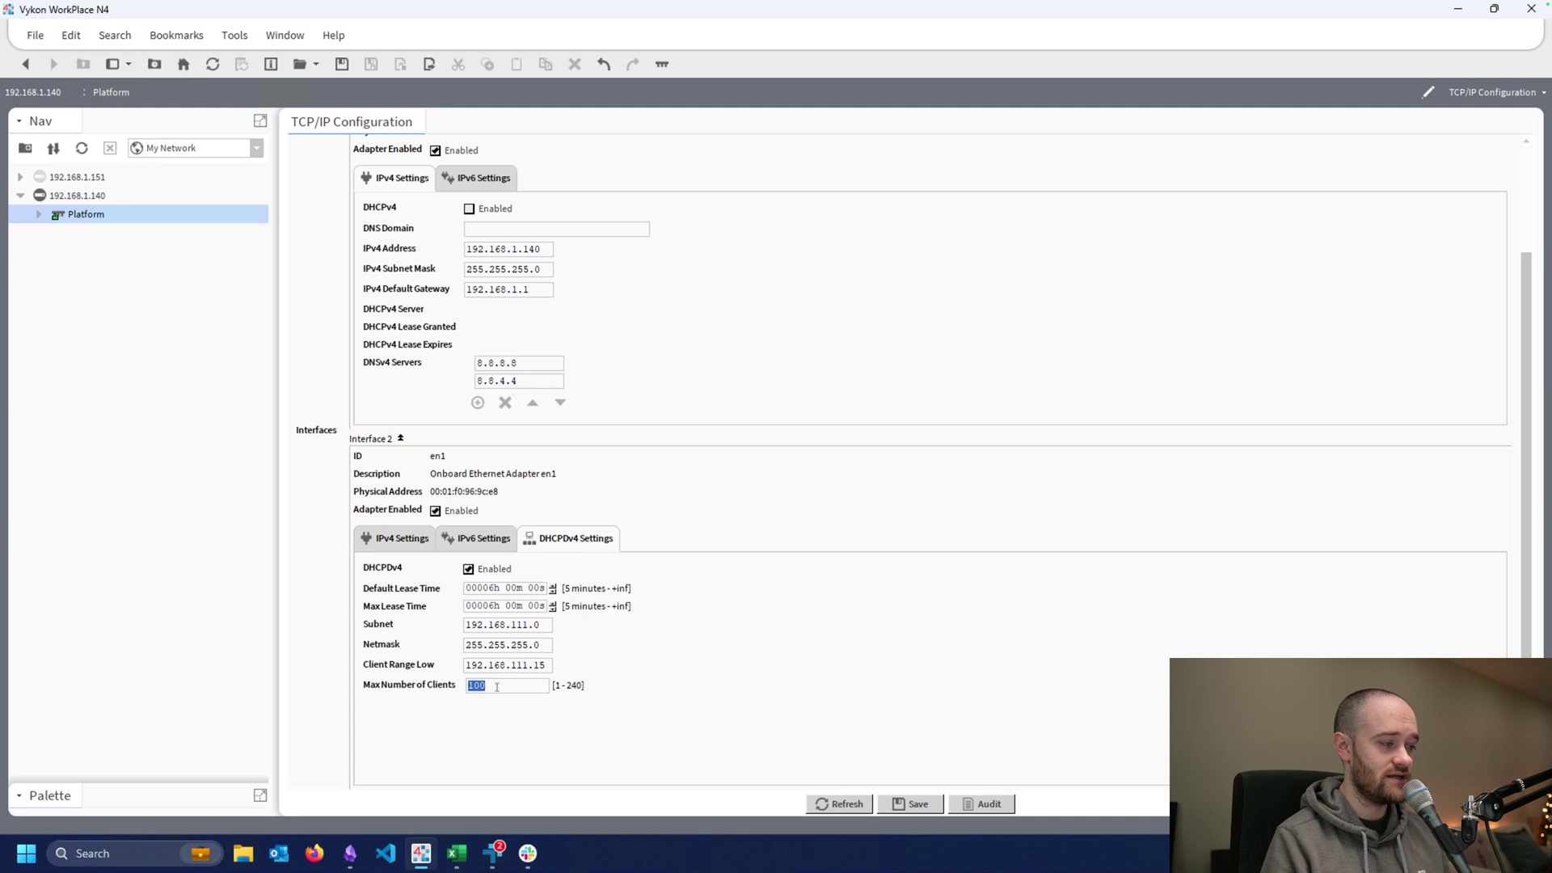
- Try to save the TCP/IP configuration with the IPv6 settings of Interface 2 left as they are
click(899, 805)
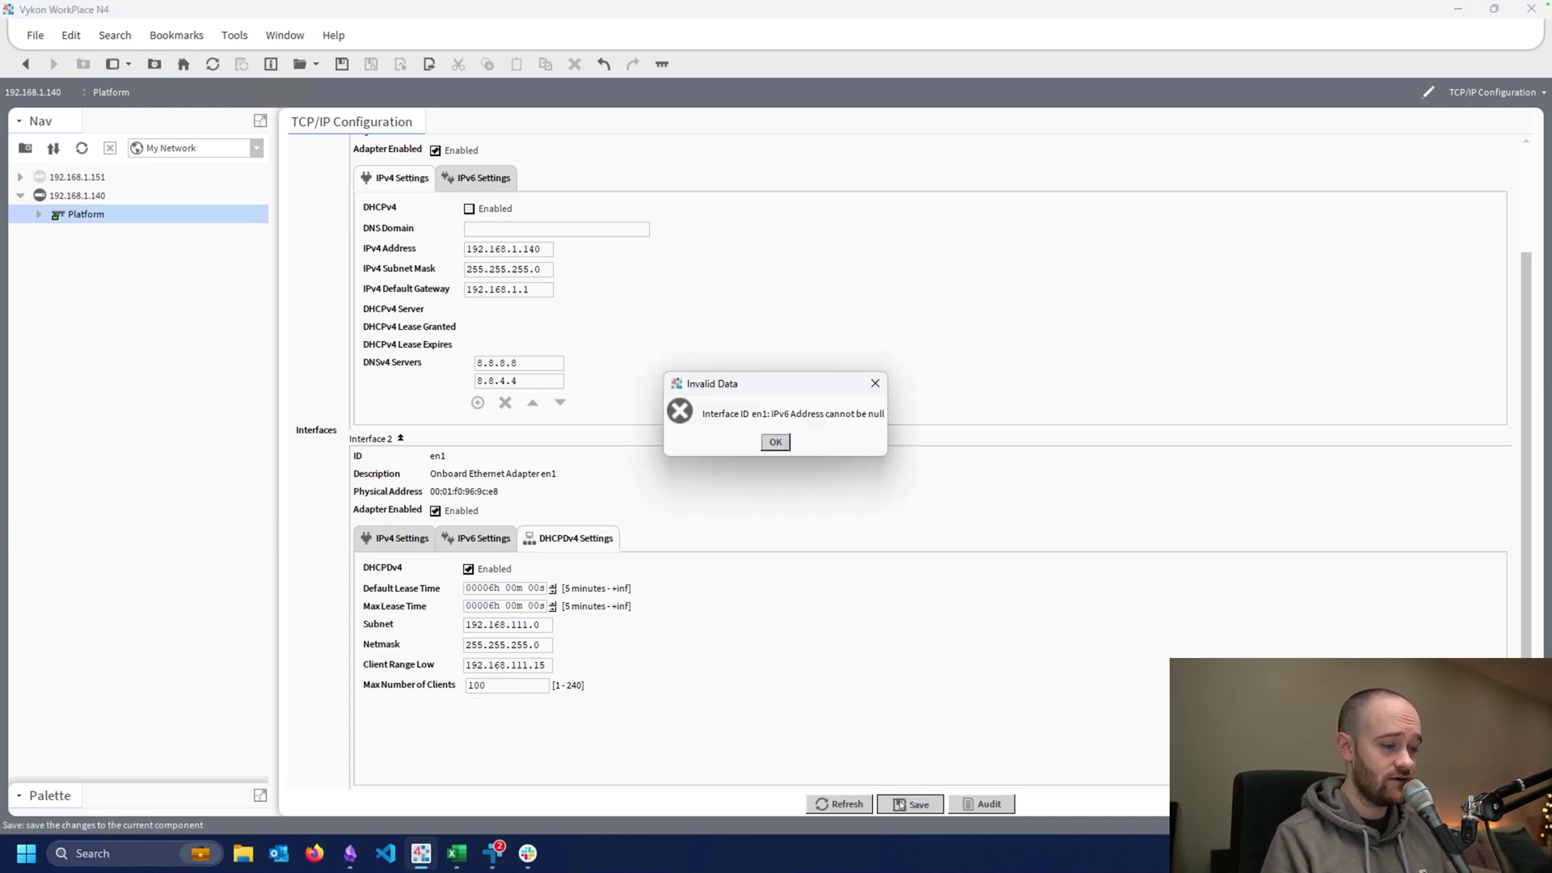
click(776, 442)
- Disable IPv6 on Interface 2, save the TCP/IP configuration and reboot the controller at 192.168.1.140
click(447, 539)
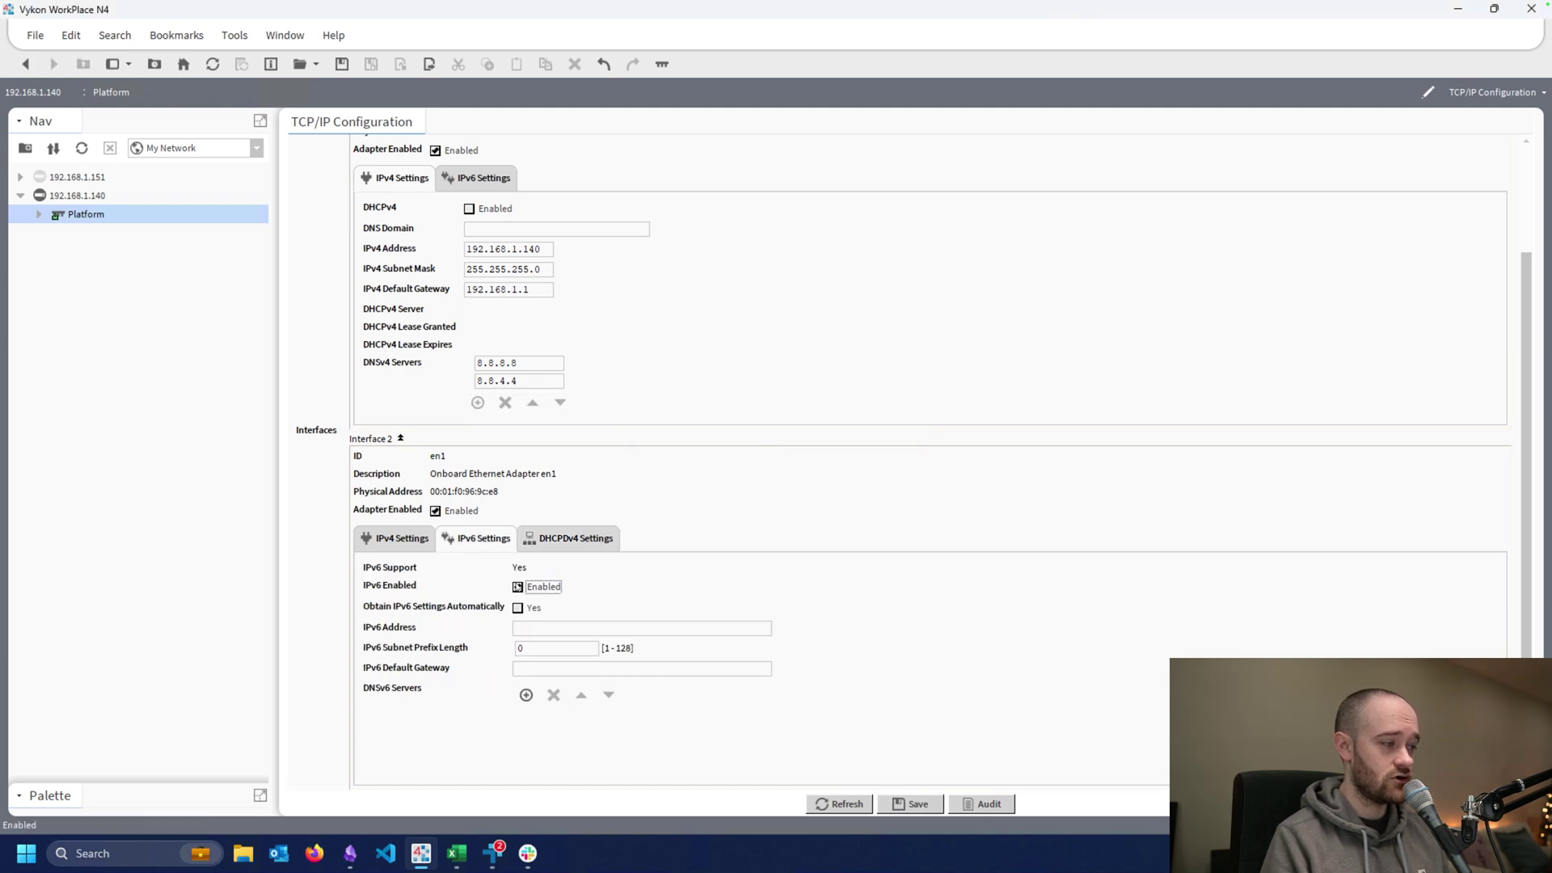
click(526, 589)
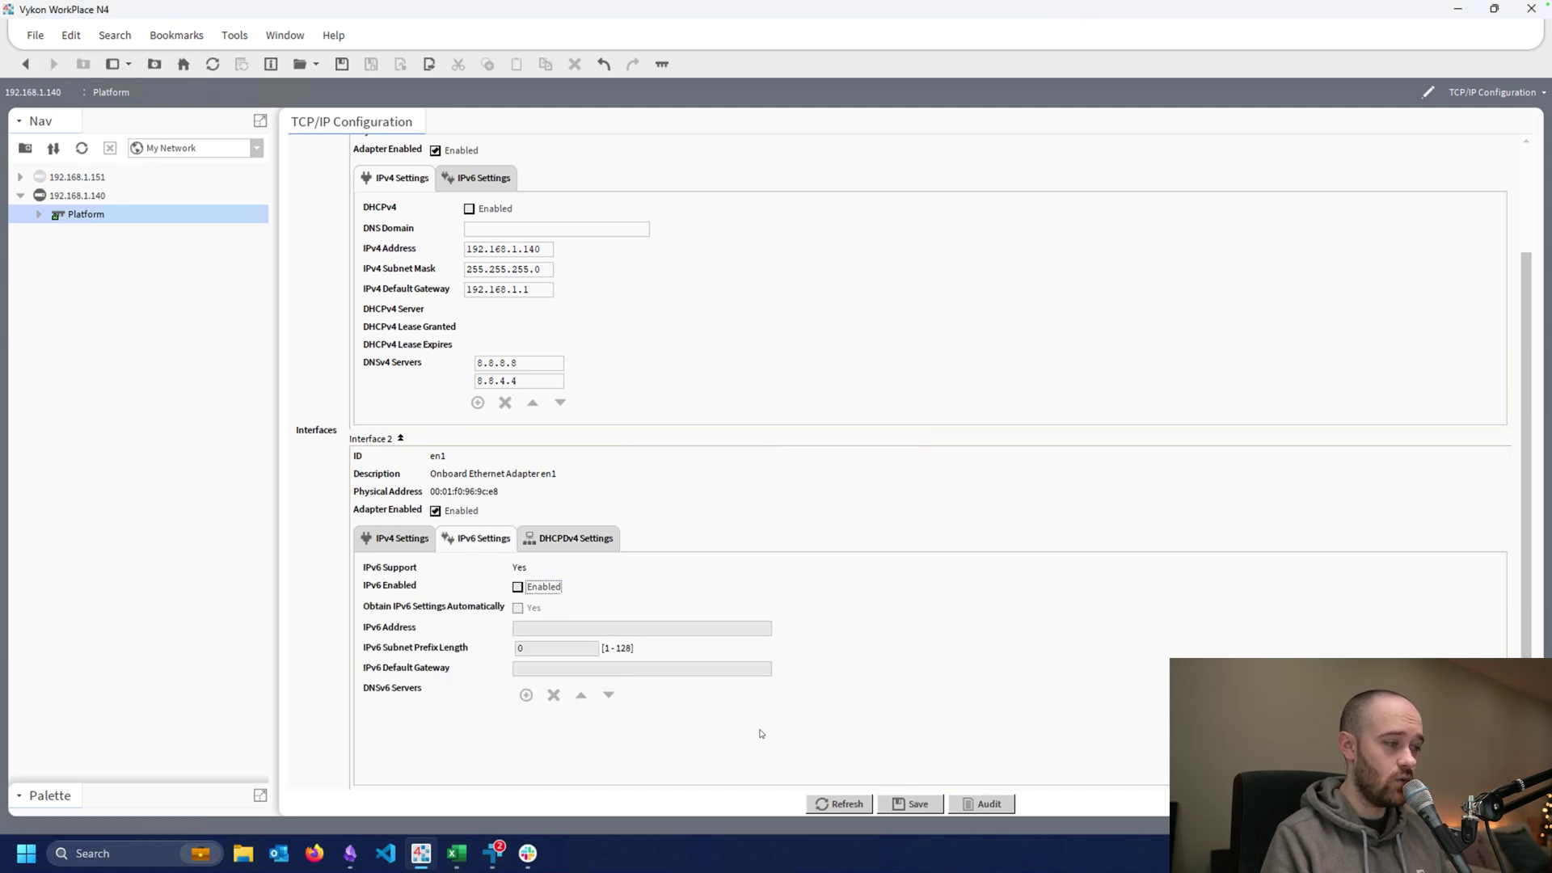
click(912, 805)
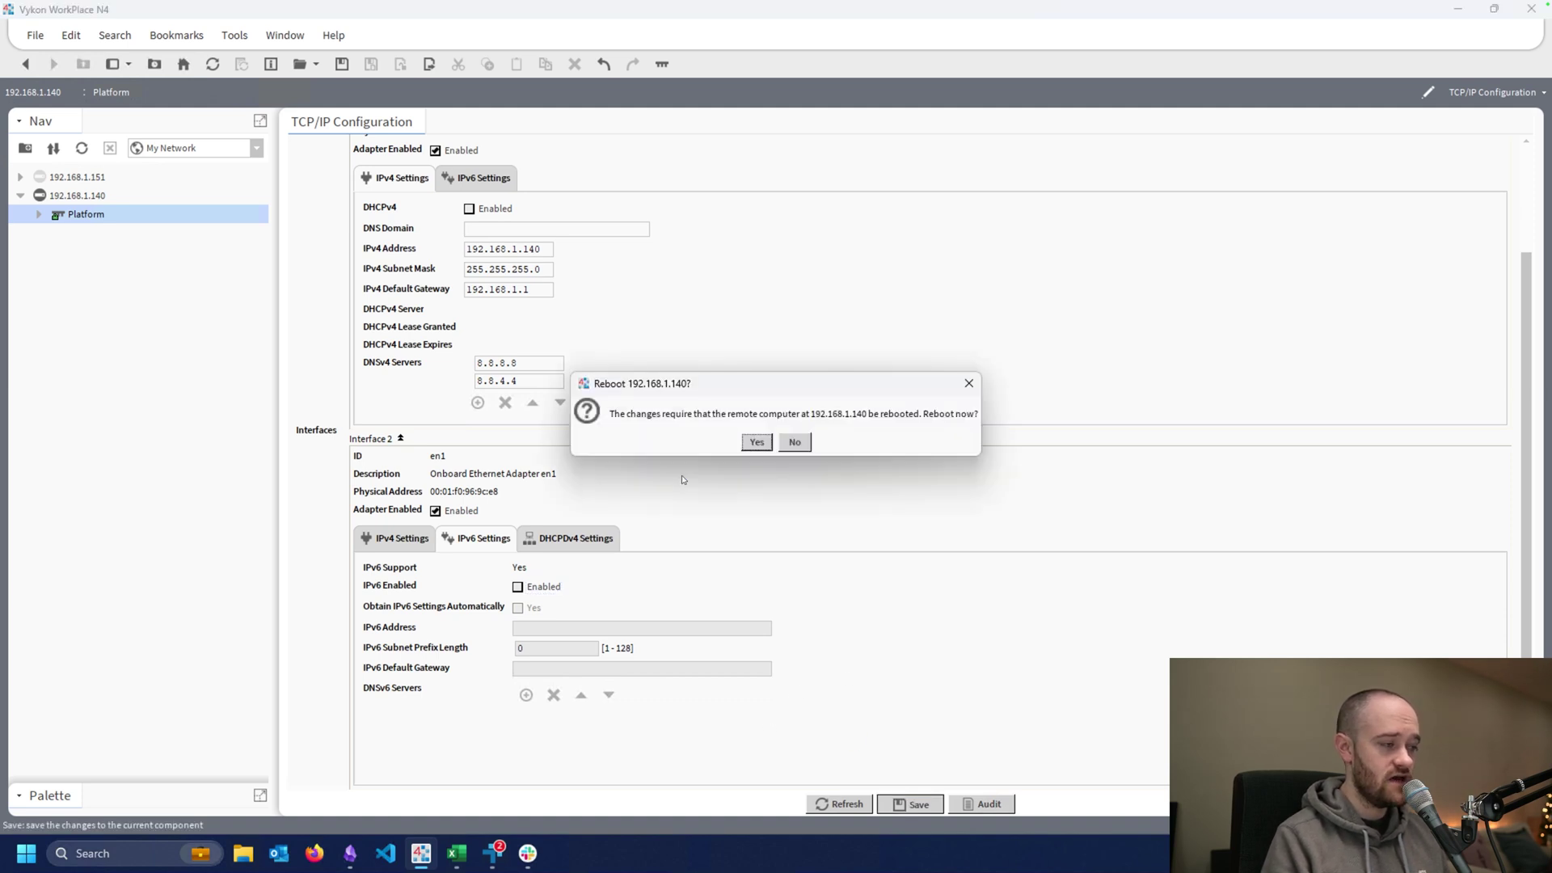
click(756, 442)
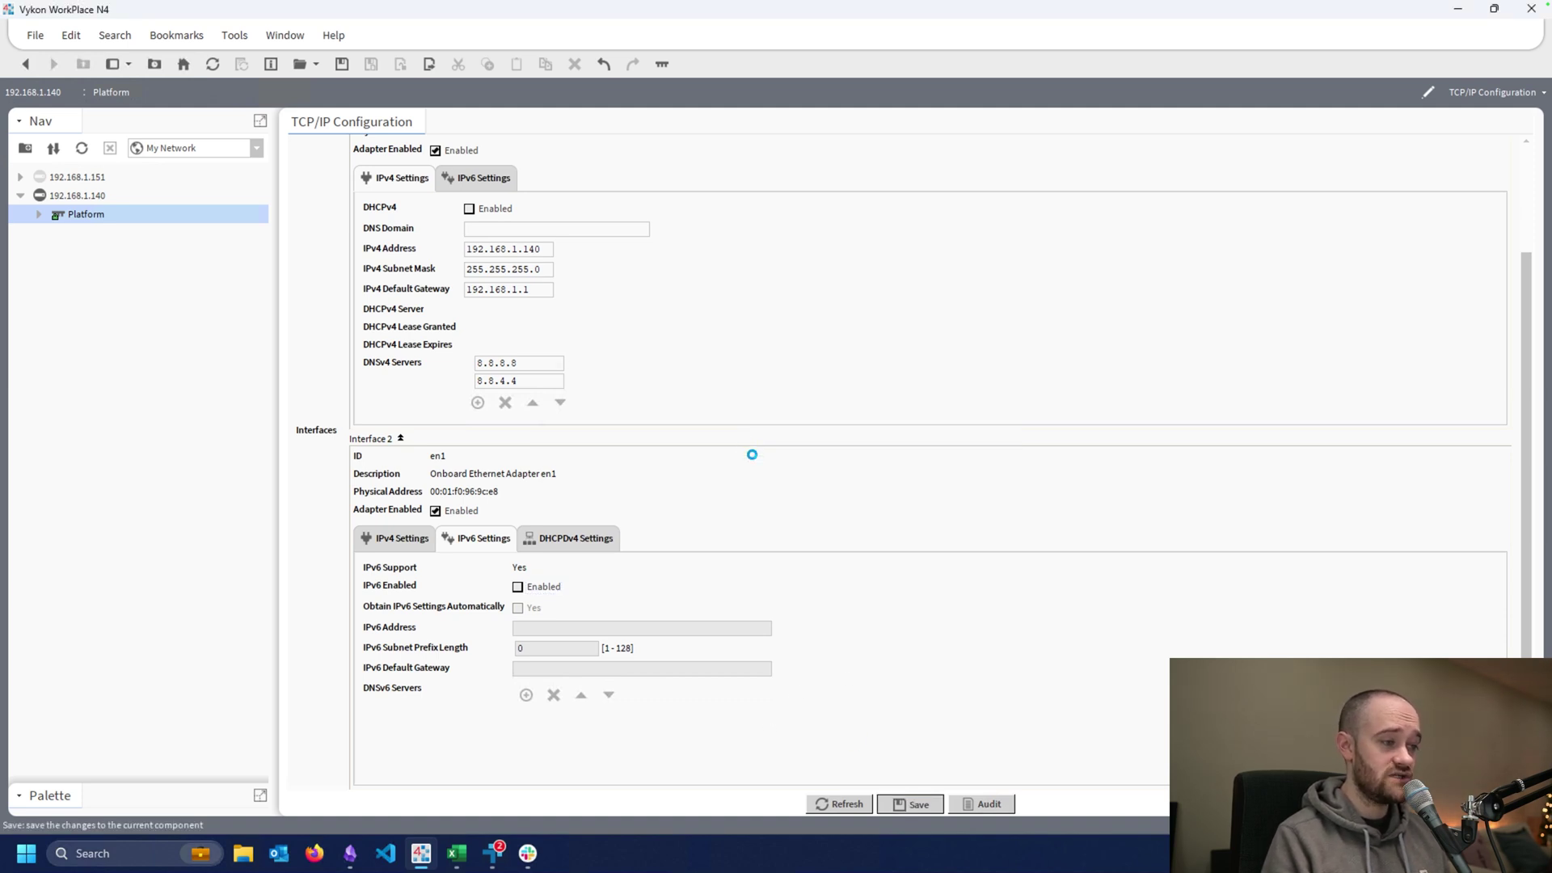